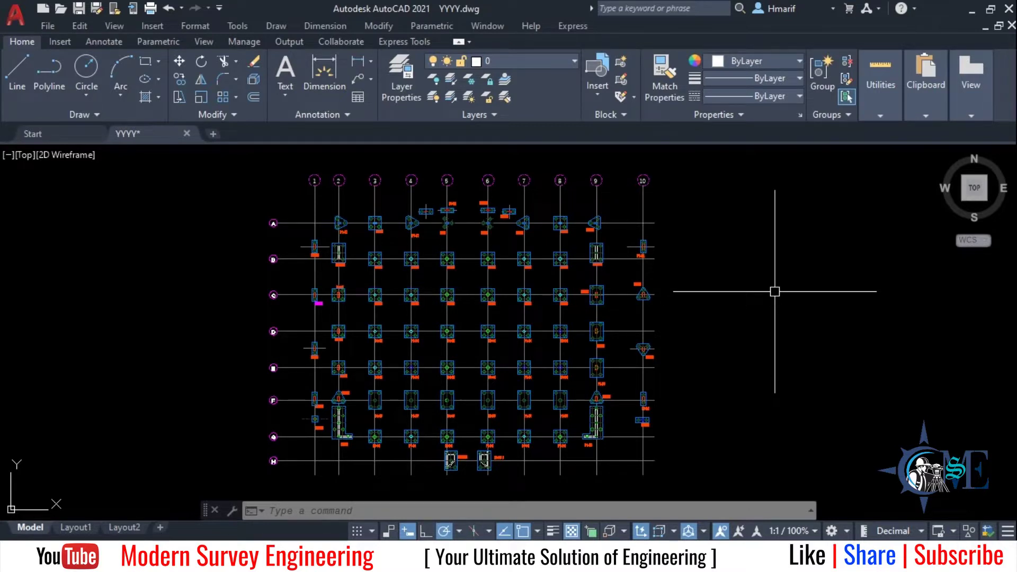
# Pan and zoom around the foundation plan toward grid rows A–C and bubbles 1–5.
pyautogui.moveTo(775, 291); pyautogui.dragTo(754, 293, button='middle')
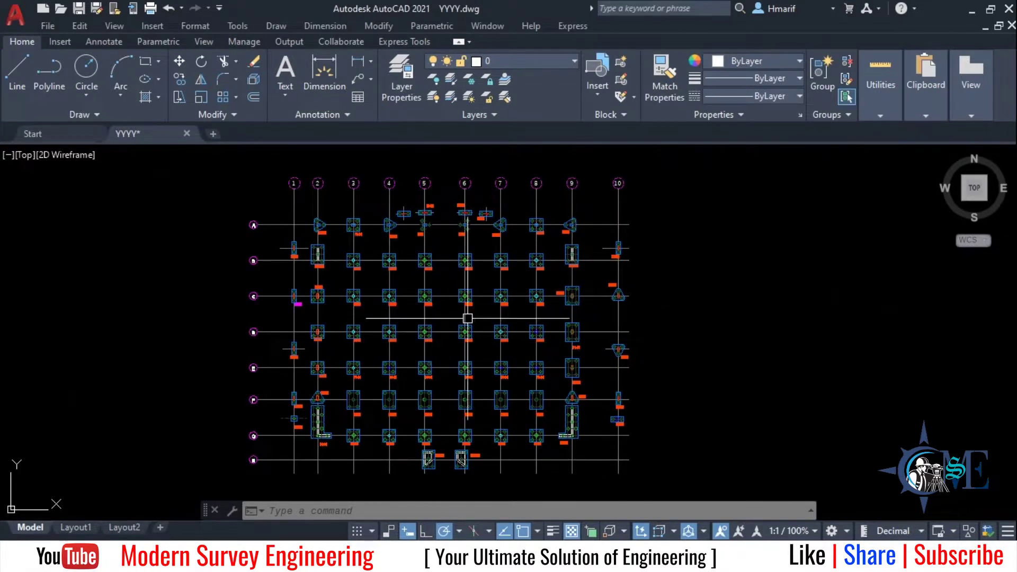
pyautogui.scroll(5, 410, 273)
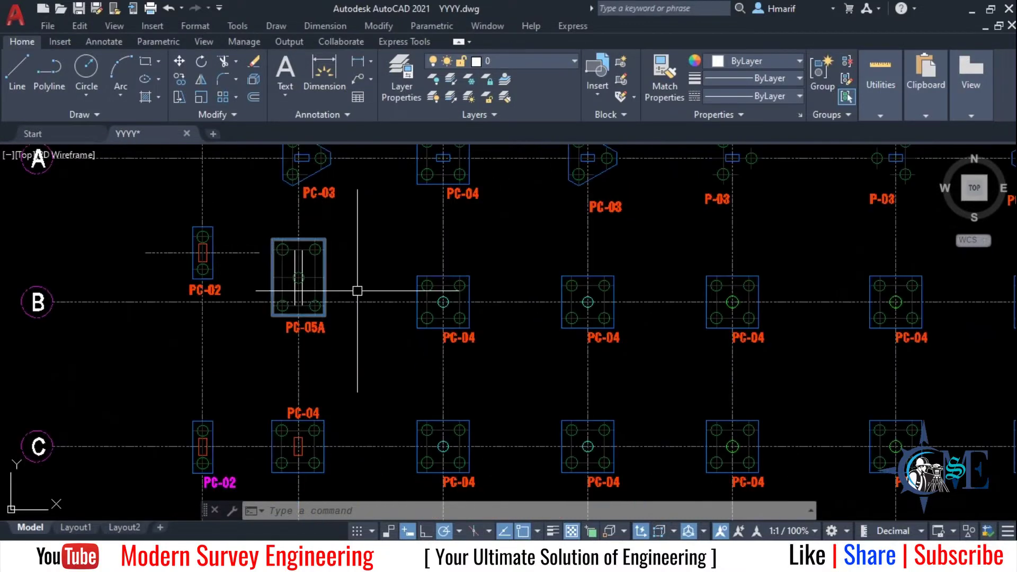
pyautogui.moveTo(436, 289); pyautogui.dragTo(460, 323, button='middle')
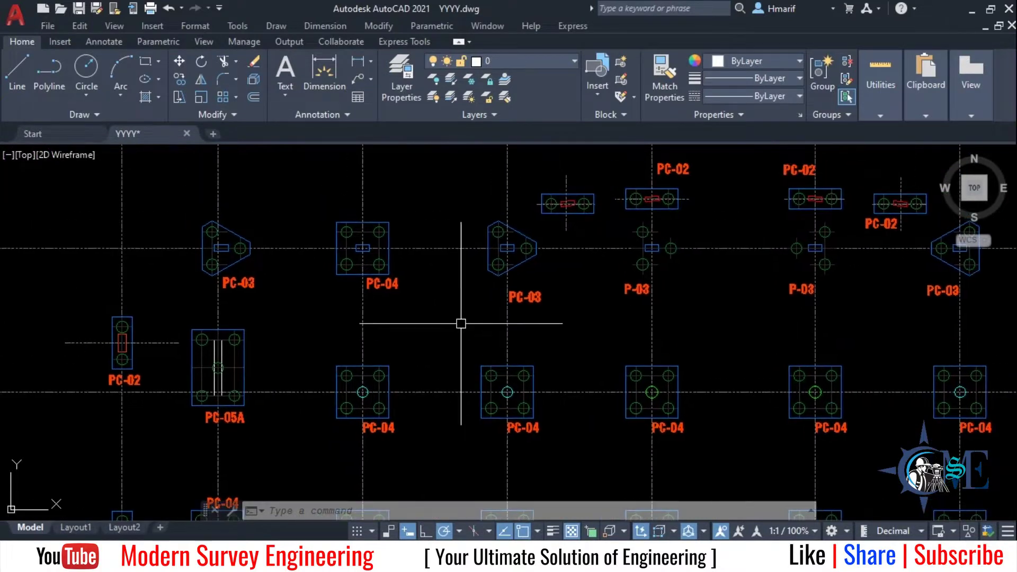
pyautogui.moveTo(576, 332); pyautogui.dragTo(668, 336, button='middle')
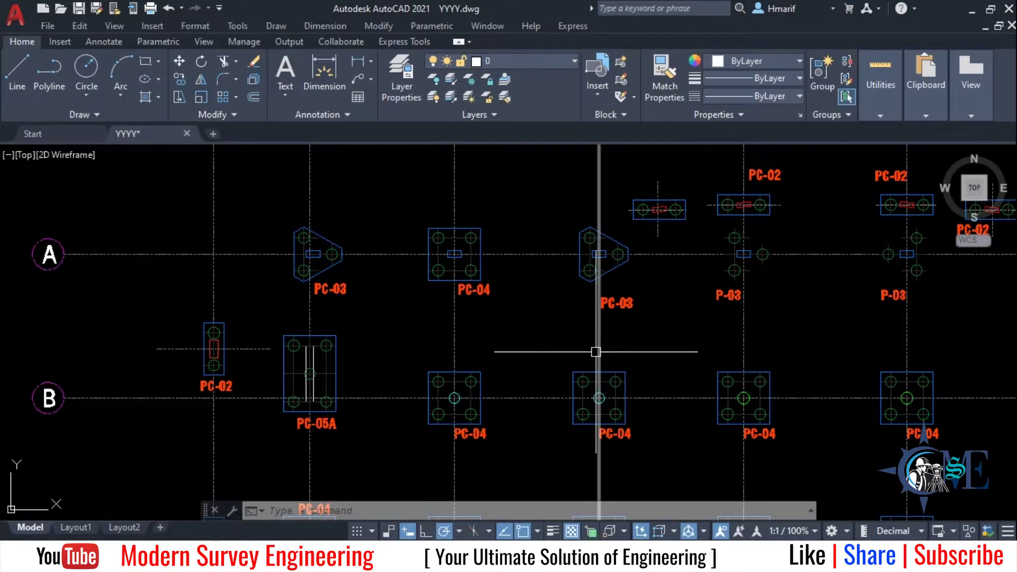
pyautogui.moveTo(595, 350); pyautogui.dragTo(526, 266, button='middle')
pyautogui.moveTo(718, 386)
pyautogui.mouseDown(button='middle')
pyautogui.moveTo(741, 443)
pyautogui.moveTo(837, 516)
pyautogui.mouseUp(button='middle')
pyautogui.moveTo(829, 454); pyautogui.dragTo(940, 477, button='middle')
pyautogui.moveTo(372, 325); pyautogui.dragTo(403, 358, button='middle')
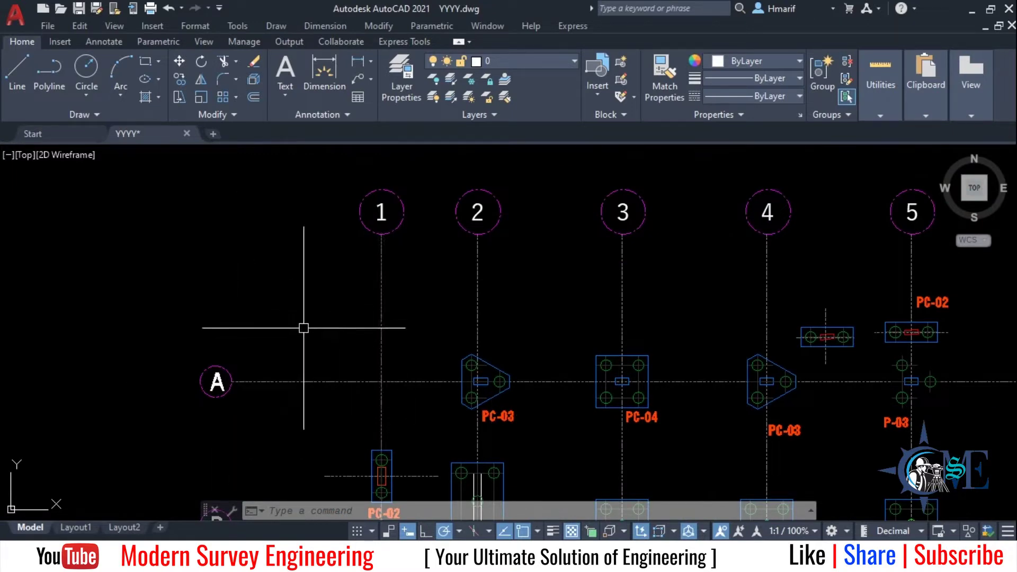
pyautogui.moveTo(288, 324); pyautogui.dragTo(279, 233, button='middle')
# Zoom and pan to frame grid bubbles 1 to 4 at the top of the plan.
pyautogui.scroll(-2, 220, 352)
pyautogui.scroll(-2, 246, 272)
pyautogui.moveTo(245, 272); pyautogui.dragTo(150, 277, button='middle')
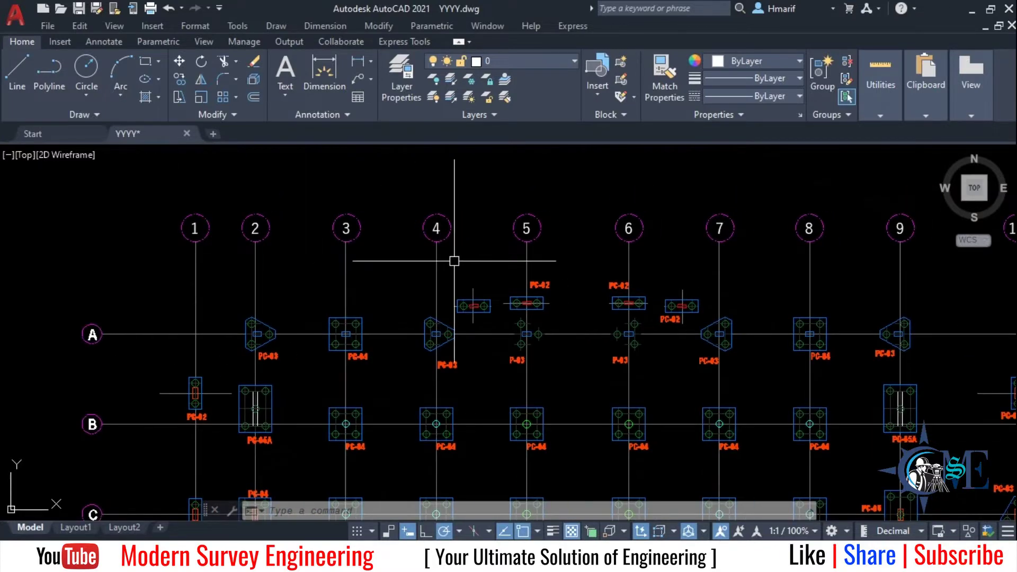
pyautogui.moveTo(277, 278); pyautogui.dragTo(312, 182, button='middle')
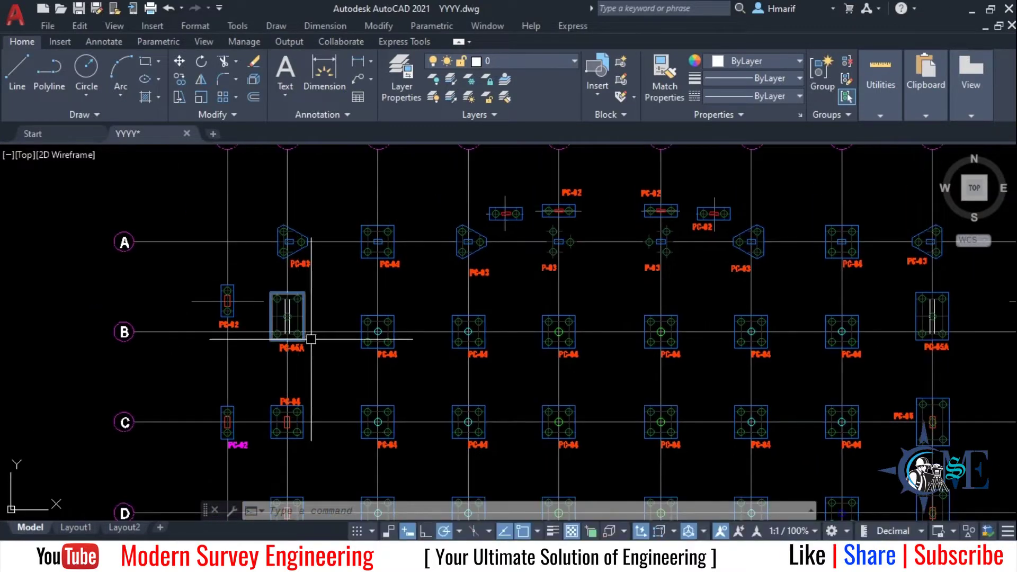
pyautogui.moveTo(433, 305)
pyautogui.mouseDown(button='middle')
pyautogui.moveTo(426, 425)
pyautogui.moveTo(393, 329)
pyautogui.mouseUp(button='middle')
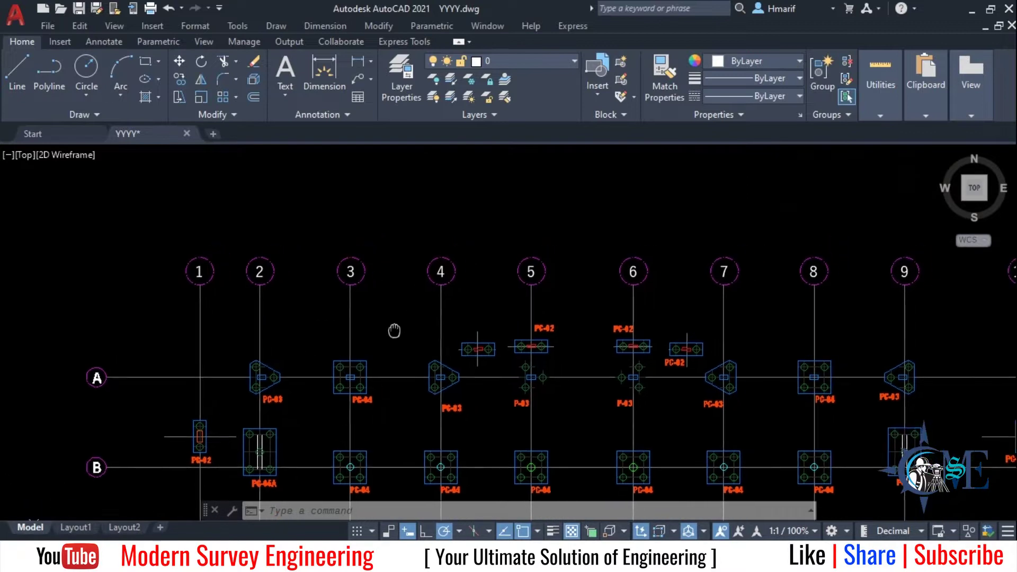
pyautogui.moveTo(261, 272)
pyautogui.mouseDown(button='middle')
pyautogui.moveTo(208, 310)
pyautogui.moveTo(175, 316)
pyautogui.mouseUp(button='middle')
pyautogui.scroll(2, 92, 289)
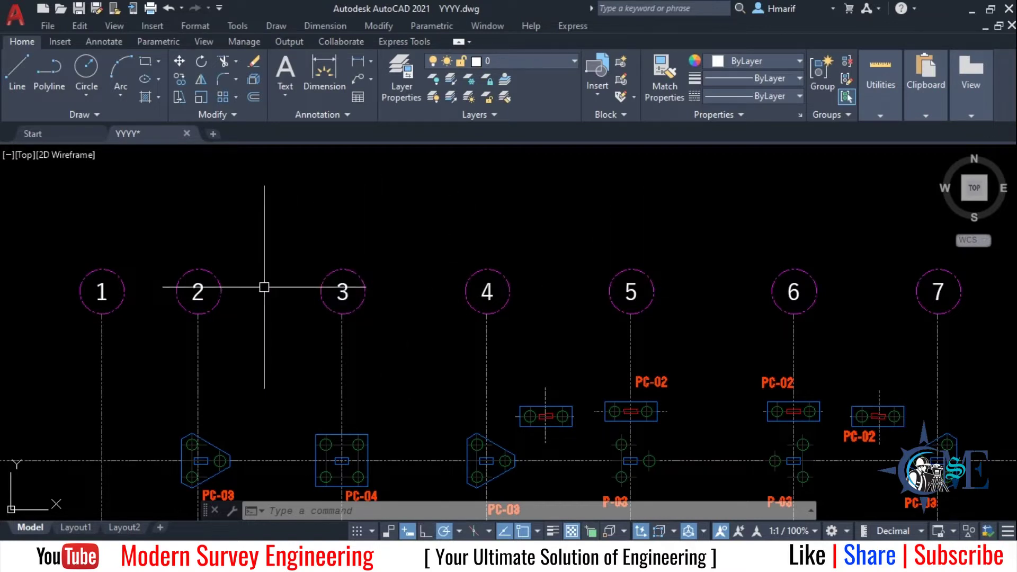
pyautogui.scroll(-2, 267, 308)
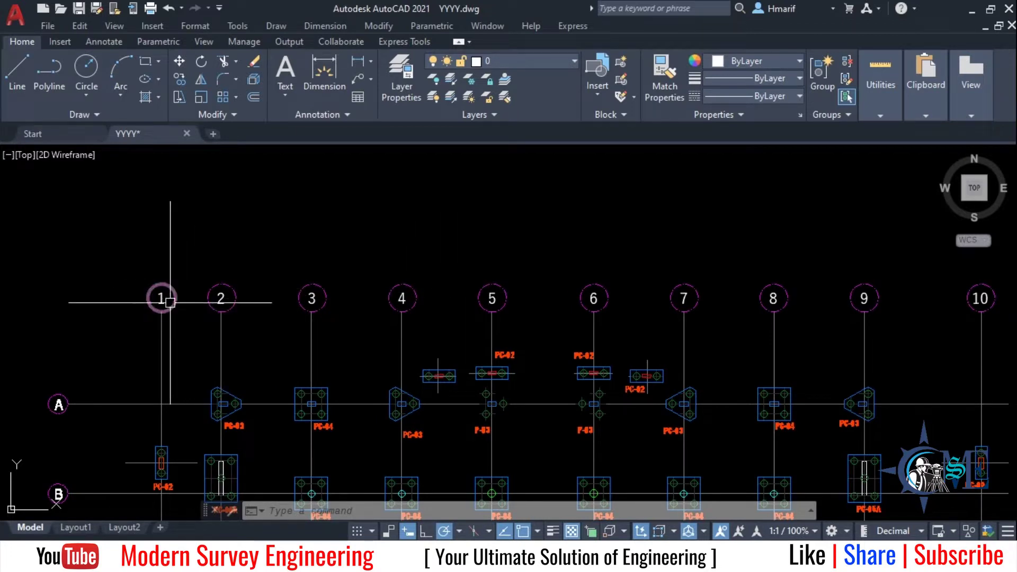
pyautogui.scroll(3, 159, 296)
pyautogui.moveTo(159, 295); pyautogui.dragTo(207, 312, button='middle')
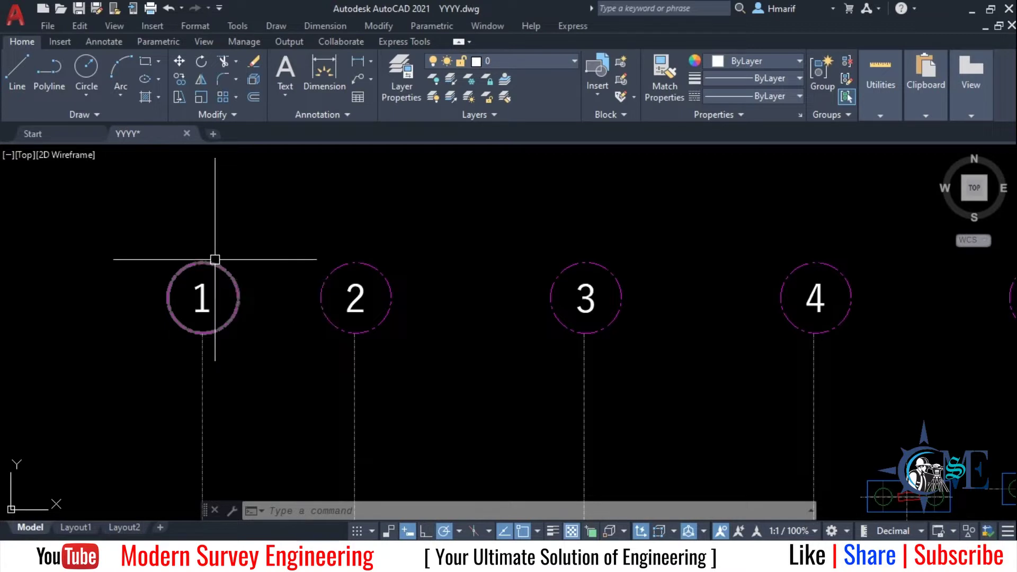
pyautogui.moveTo(307, 238); pyautogui.dragTo(385, 217, button='middle')
pyautogui.click(90, 88)
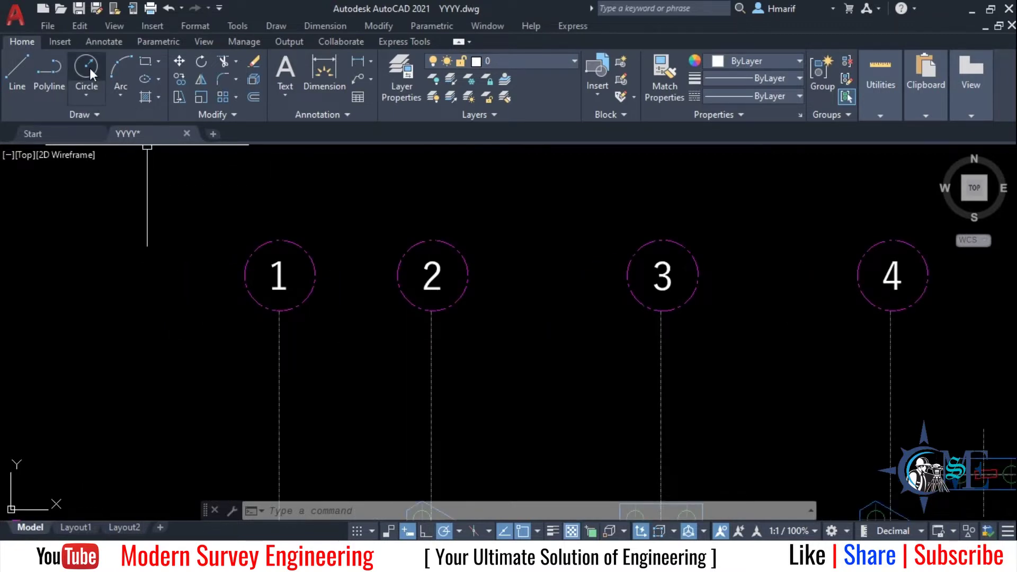
pyautogui.scroll(2, 281, 278)
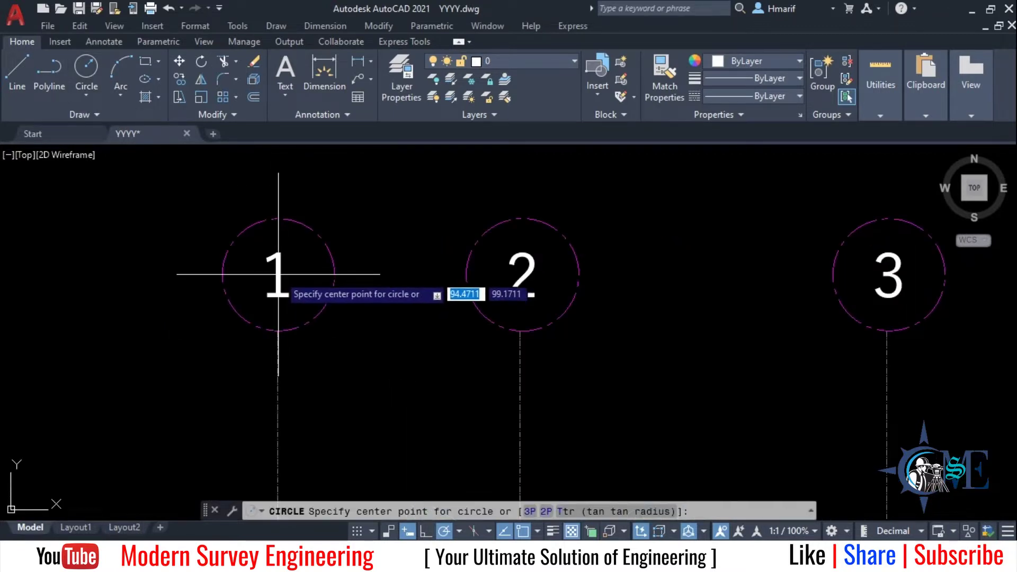
pyautogui.click(278, 275)
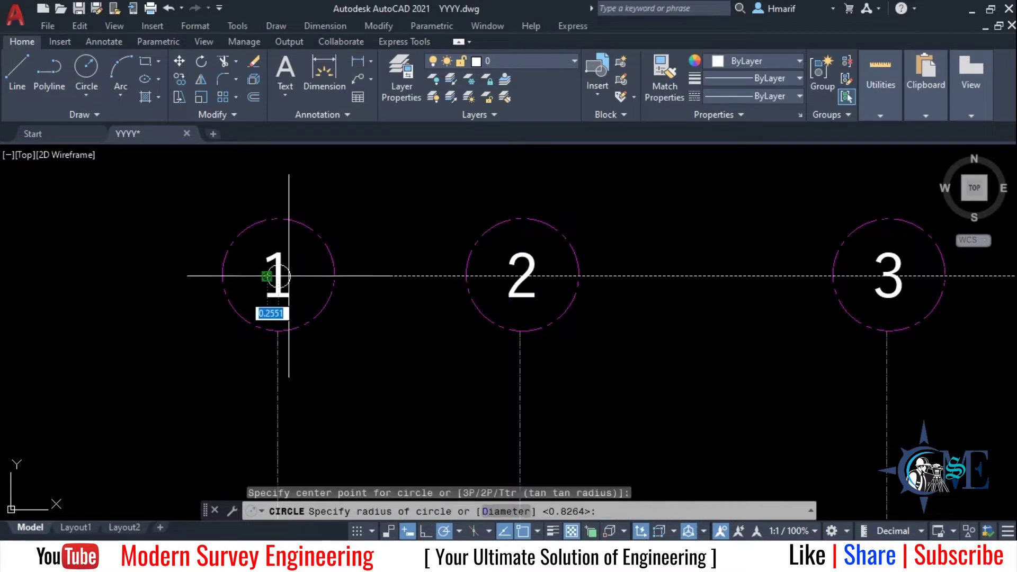
pyautogui.click(321, 274)
pyautogui.press('Return')
pyautogui.click(522, 275)
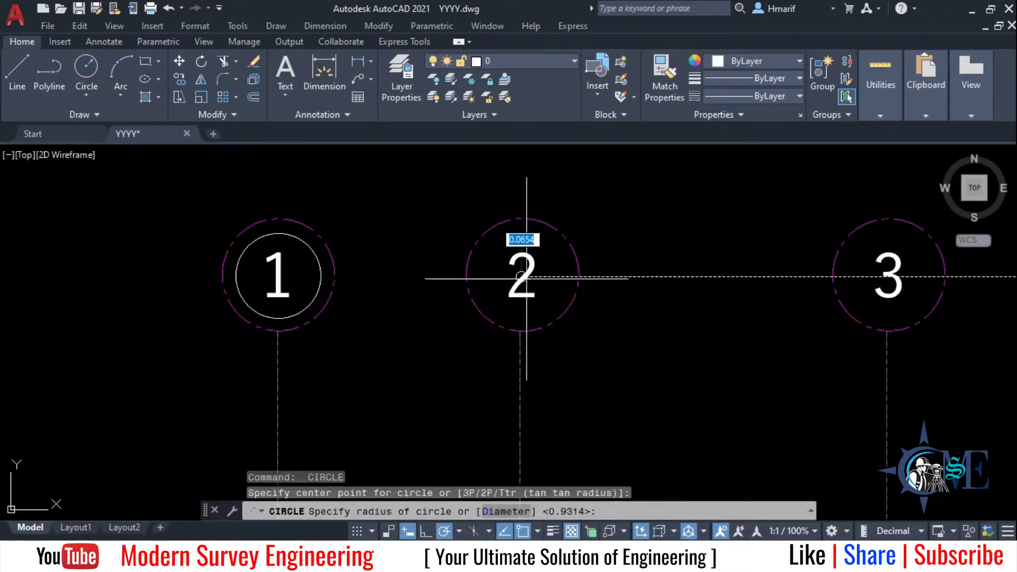
pyautogui.click(559, 292)
pyautogui.scroll(-2, 561, 291)
pyautogui.moveTo(609, 336); pyautogui.dragTo(420, 324, button='middle')
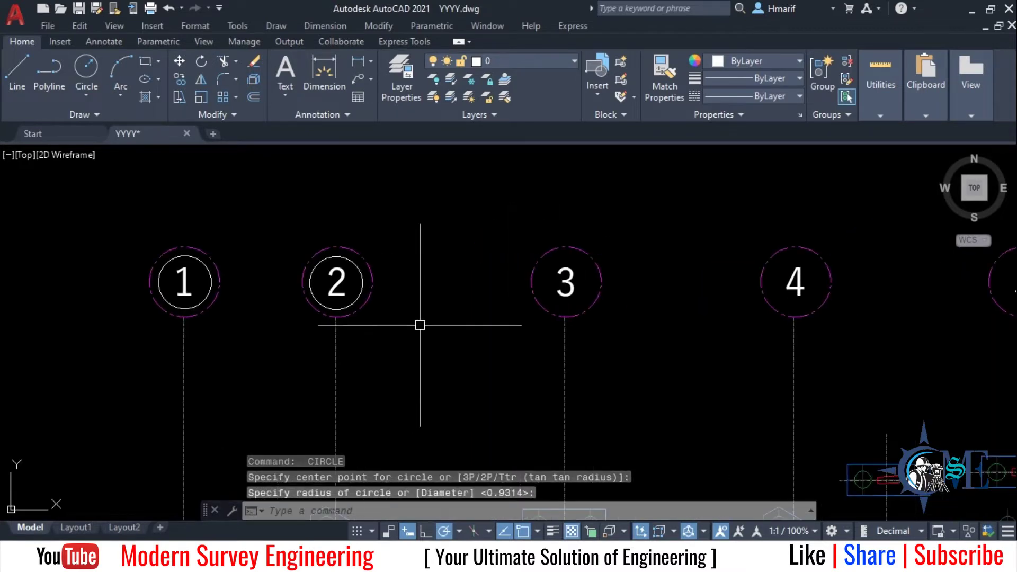
pyautogui.scroll(-4, 257, 318)
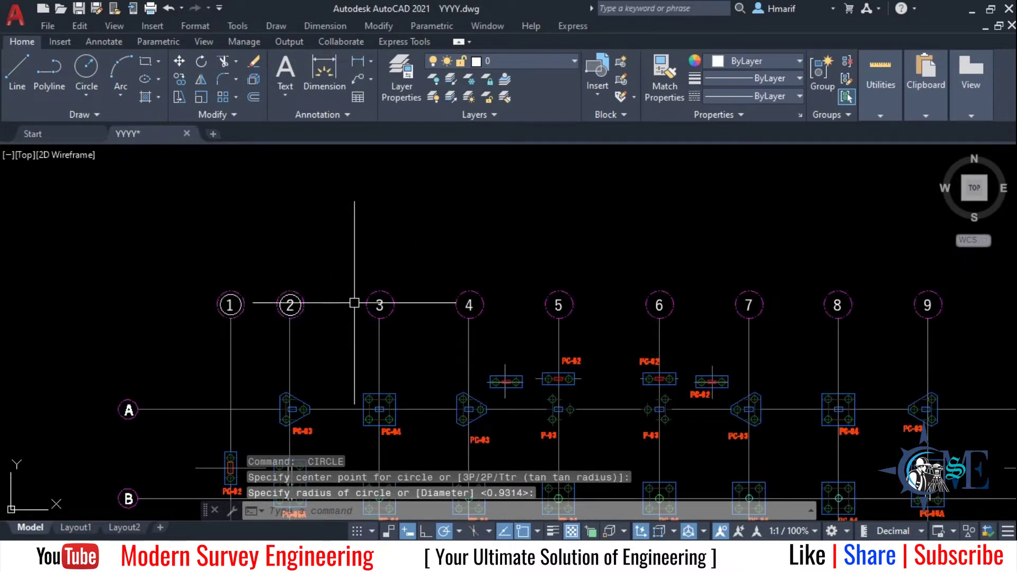
pyautogui.scroll(6, 311, 305)
pyautogui.click(261, 284)
pyautogui.moveTo(45, 292); pyautogui.dragTo(245, 310, button='middle')
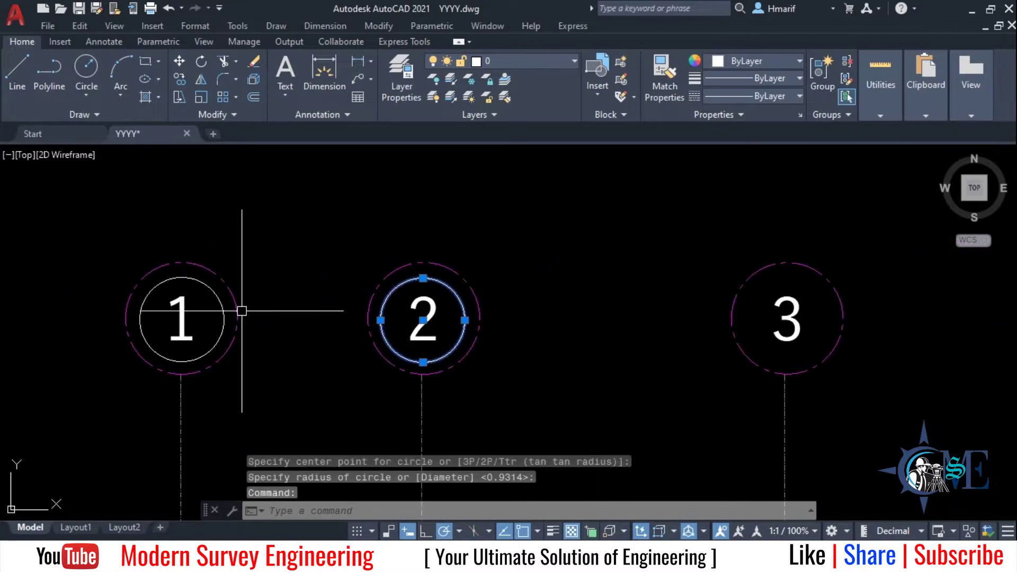
pyautogui.click(214, 286)
pyautogui.press('Delete')
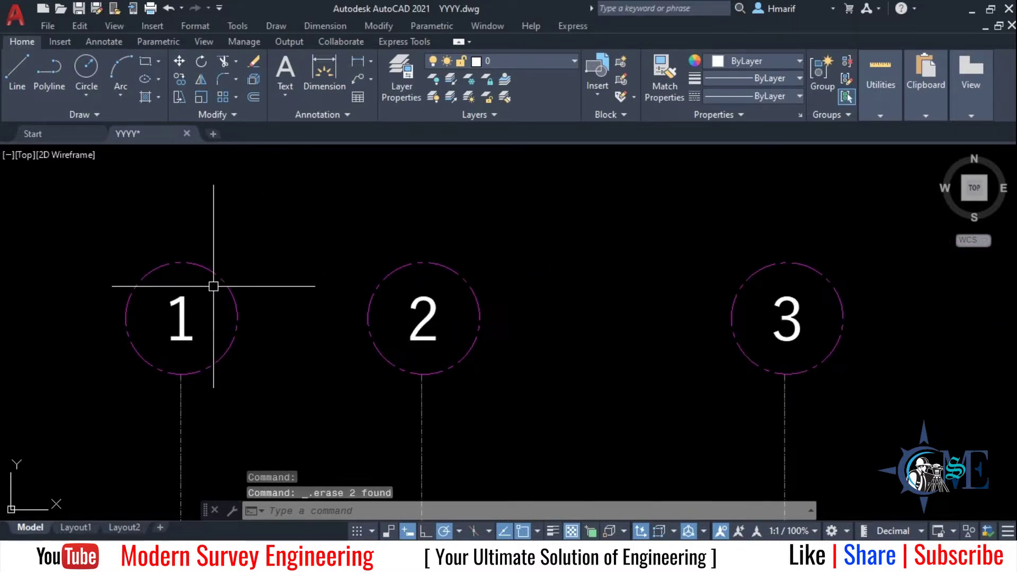
pyautogui.scroll(-2, 233, 305)
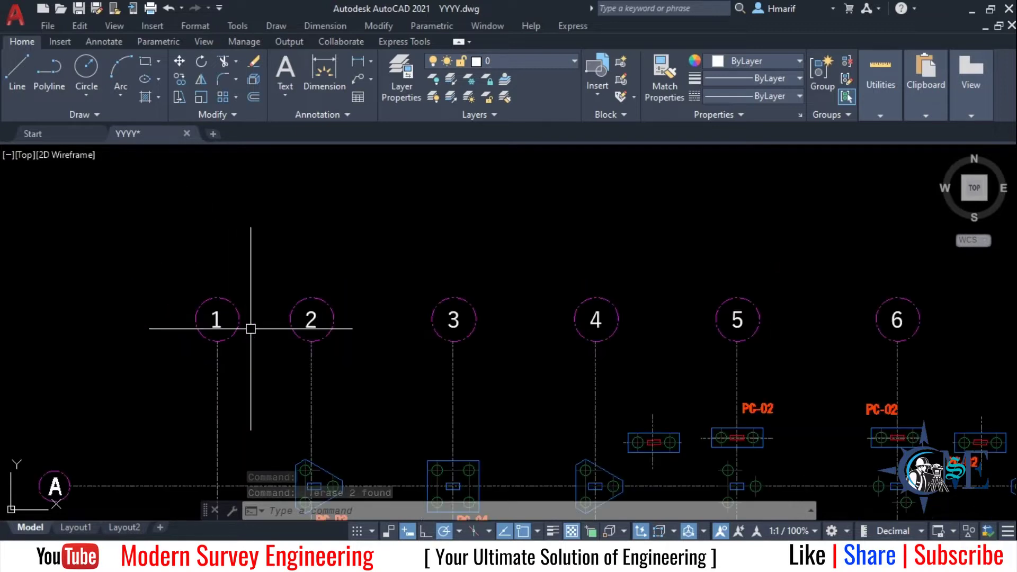
# Zoom and pan across the grid plan, ending on the two number rows 1–10 and 20–11.
pyautogui.scroll(-2, 294, 358)
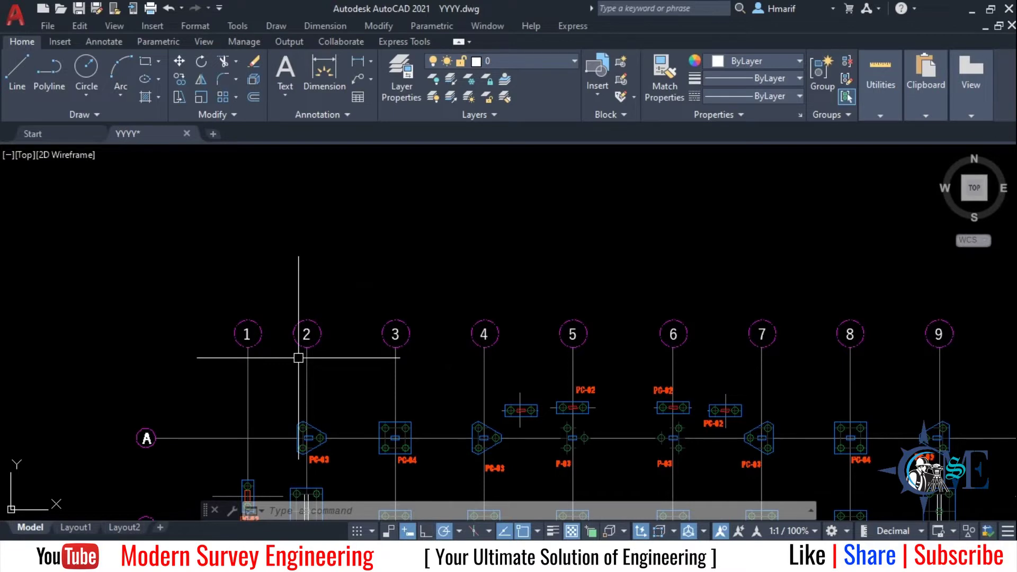
pyautogui.moveTo(350, 366); pyautogui.dragTo(212, 348, button='middle')
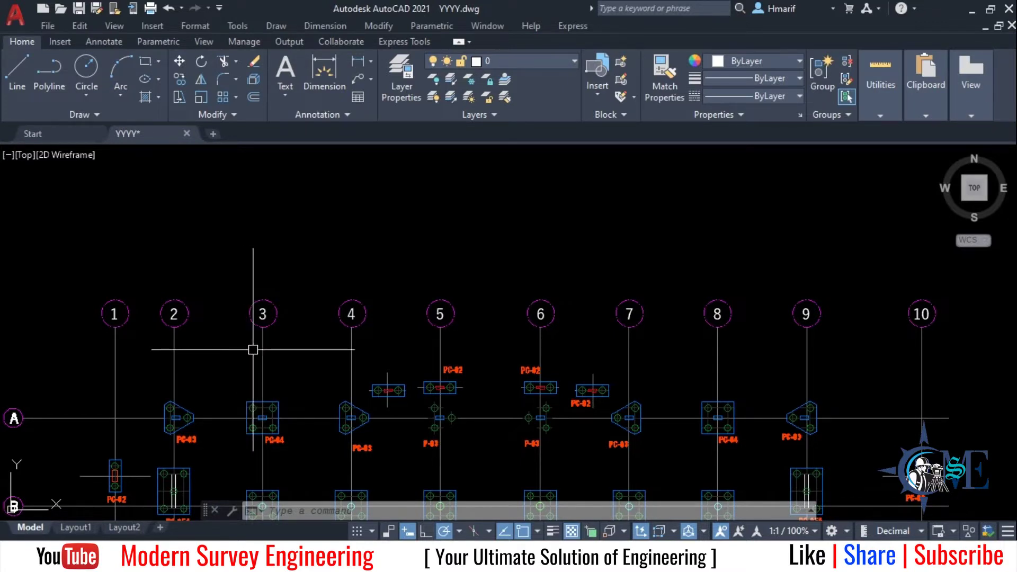
pyautogui.moveTo(352, 329); pyautogui.dragTo(425, 235, button='middle')
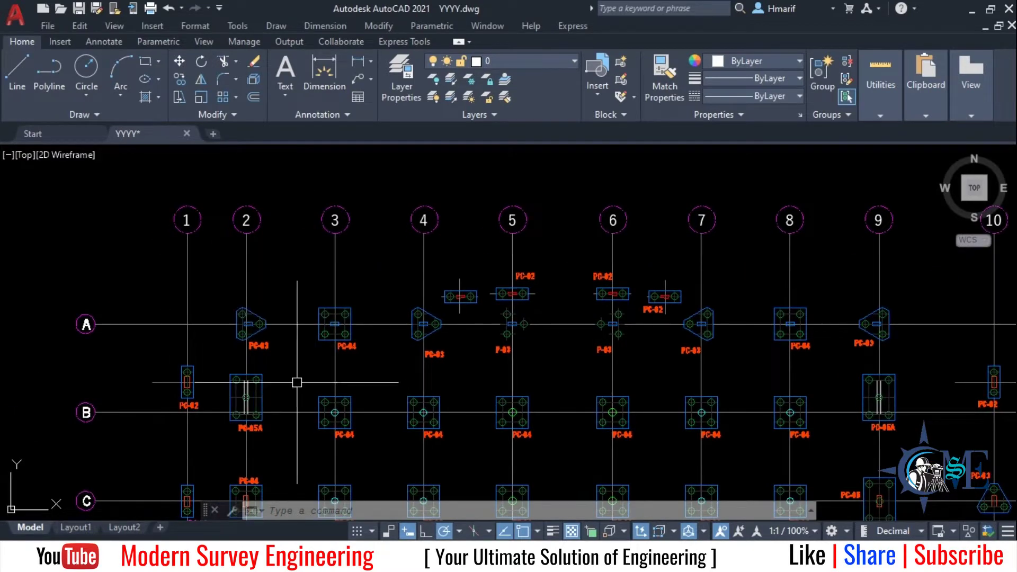
pyautogui.moveTo(297, 382); pyautogui.dragTo(261, 431, button='middle')
pyautogui.scroll(4, 118, 284)
pyautogui.moveTo(118, 284); pyautogui.dragTo(156, 325, button='middle')
pyautogui.scroll(2, 165, 320)
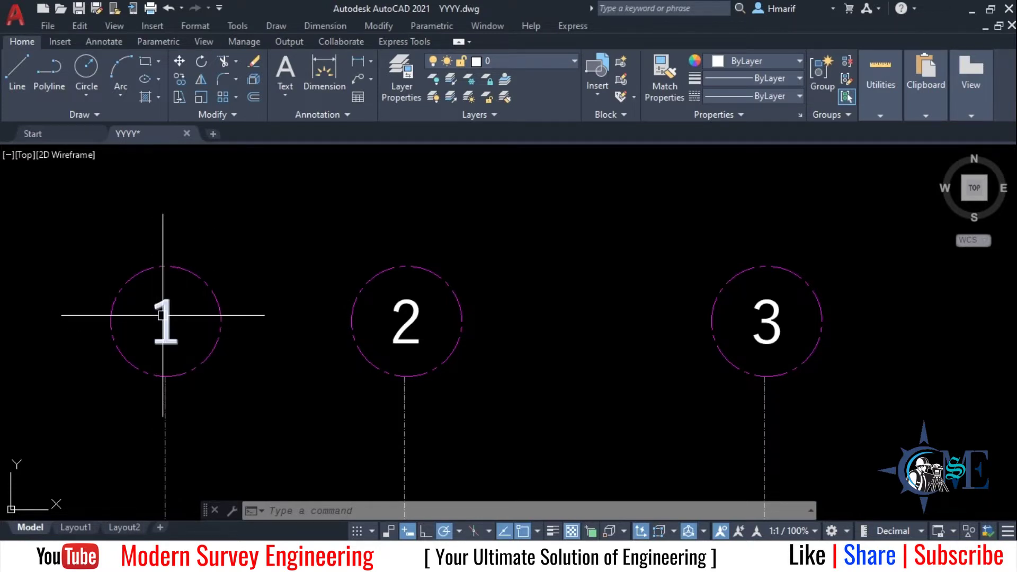
pyautogui.scroll(-4, 163, 317)
pyautogui.moveTo(228, 363)
pyautogui.mouseDown(button='middle')
pyautogui.moveTo(217, 325)
pyautogui.moveTo(161, 330)
pyautogui.mouseUp(button='middle')
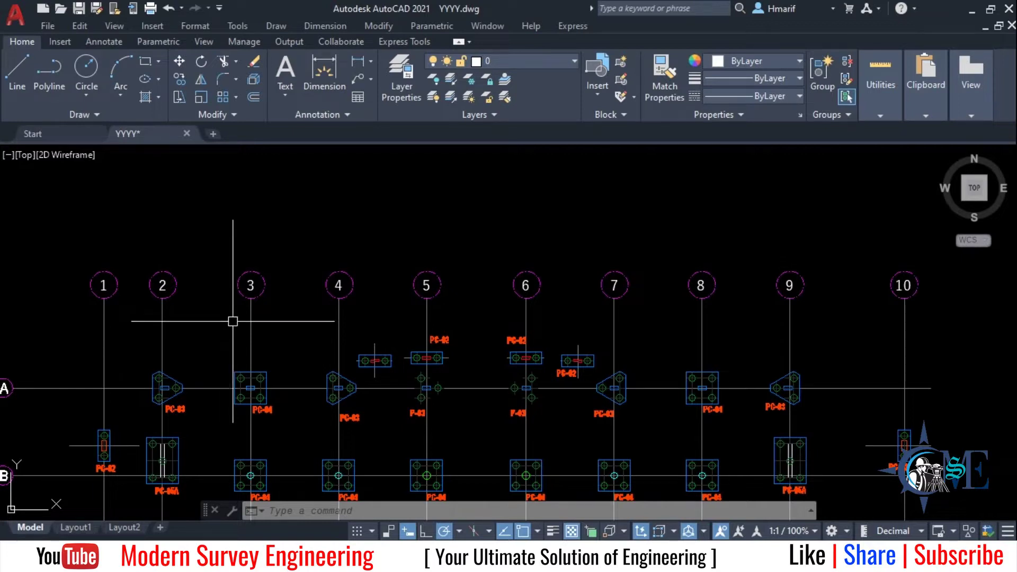
pyautogui.moveTo(302, 334); pyautogui.dragTo(321, 359, button='middle')
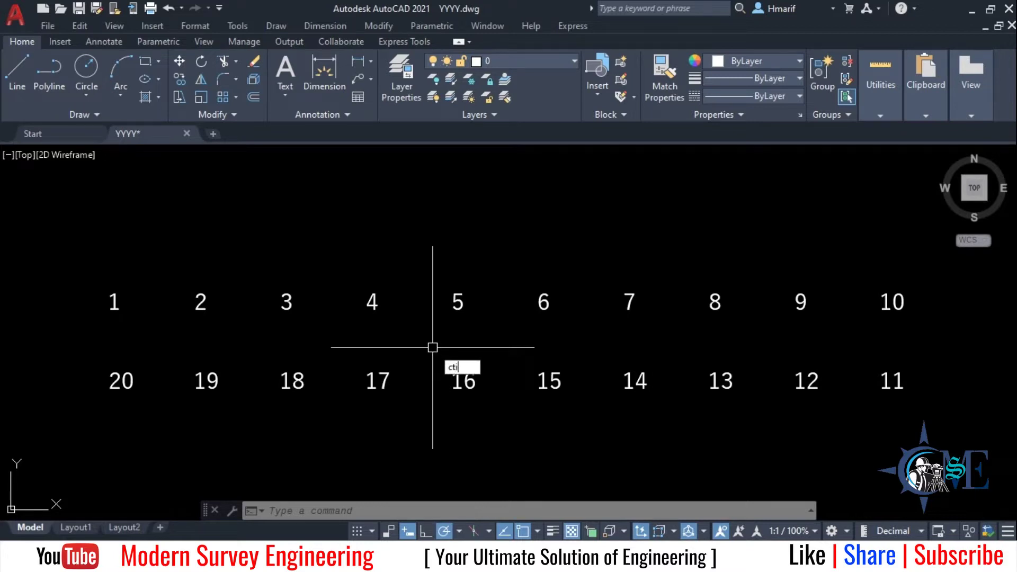
# Run TCIRCLE and window-select all 20 numbers to enclose.
pyautogui.write('i')
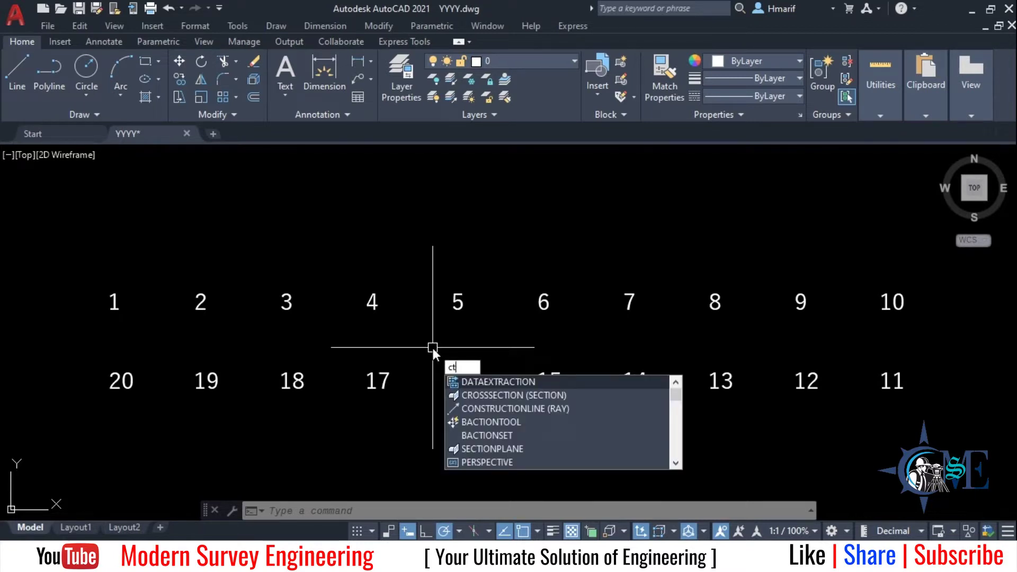
pyautogui.press('BackSpace')
pyautogui.press('BackSpace')
pyautogui.write('tci')
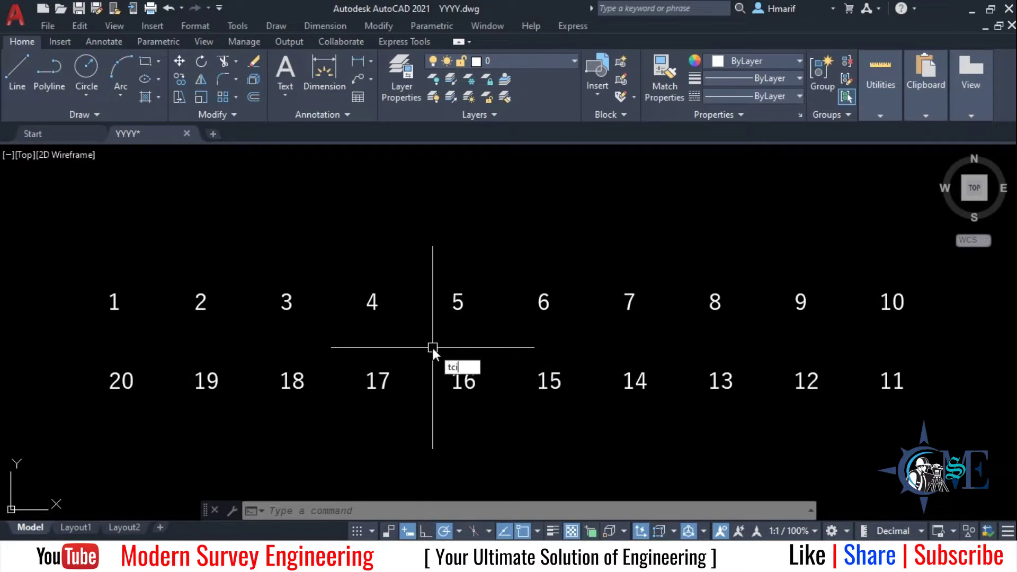
pyautogui.press('Return')
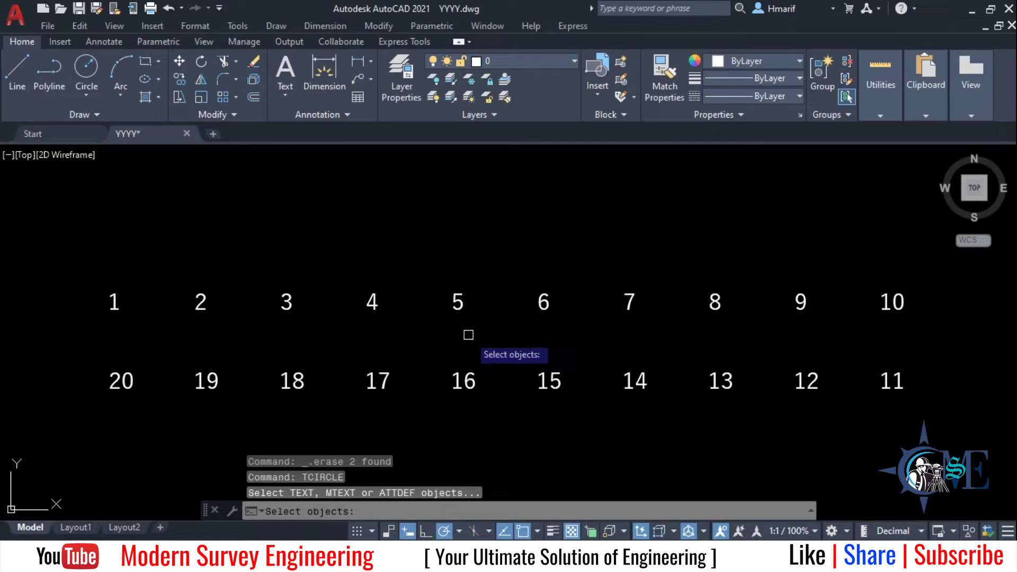
pyautogui.click(921, 277)
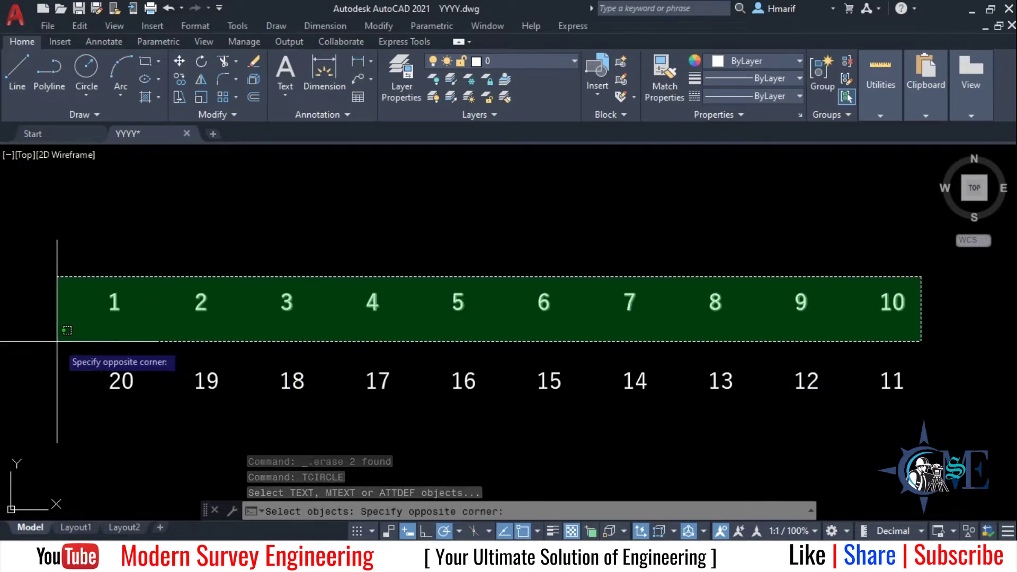
pyautogui.click(90, 406)
pyautogui.press('Return')
pyautogui.write('.2')
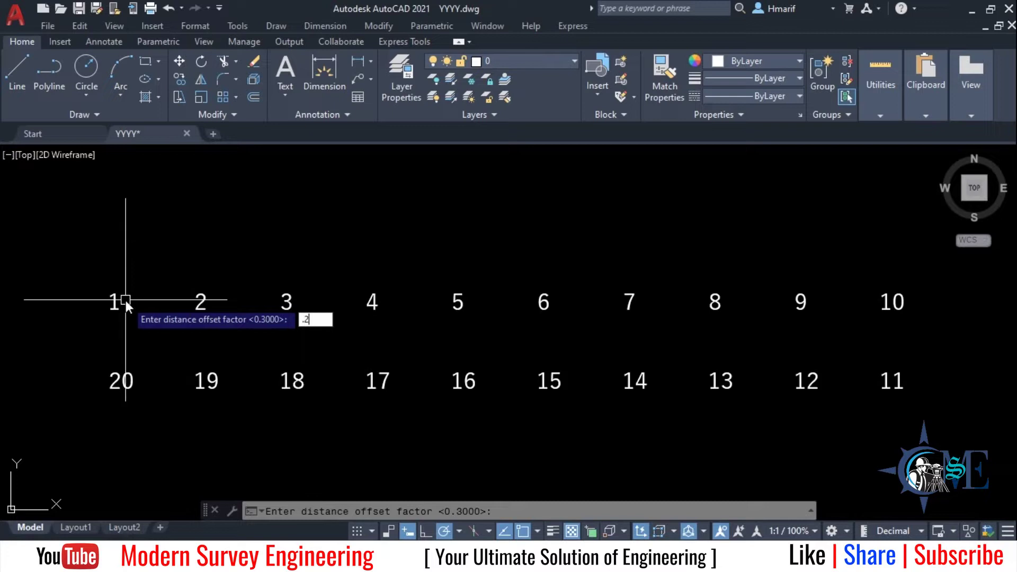
# Accept the 0.2 offset and enclose all 20 numbers in constant-size circles.
pyautogui.press('Return')
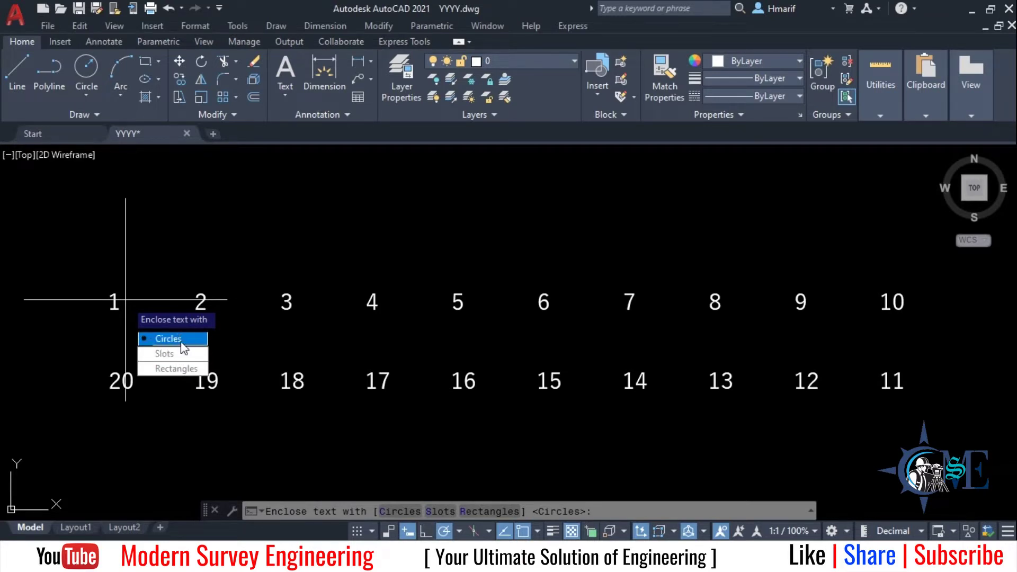
pyautogui.click(179, 344)
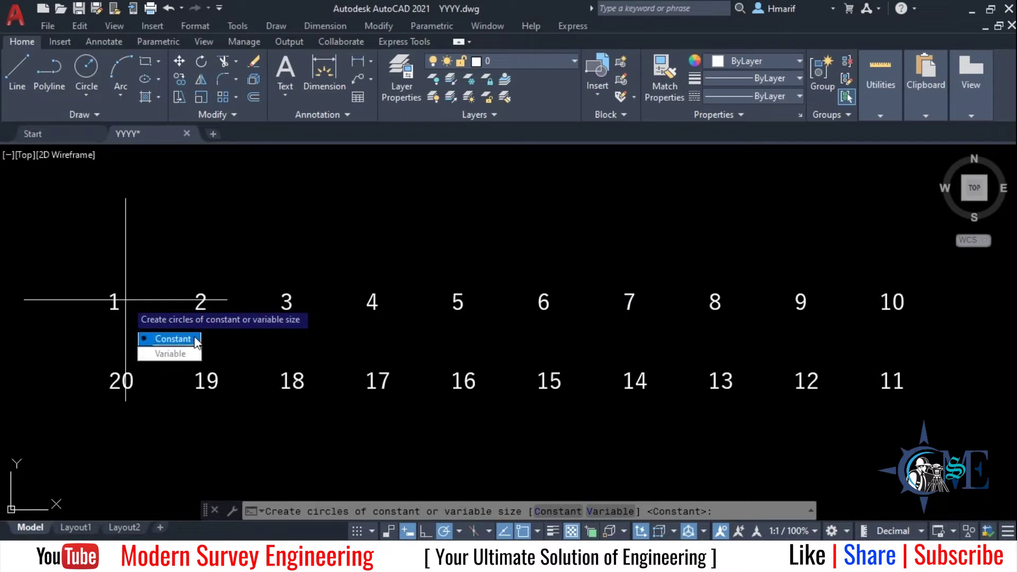
pyautogui.click(179, 340)
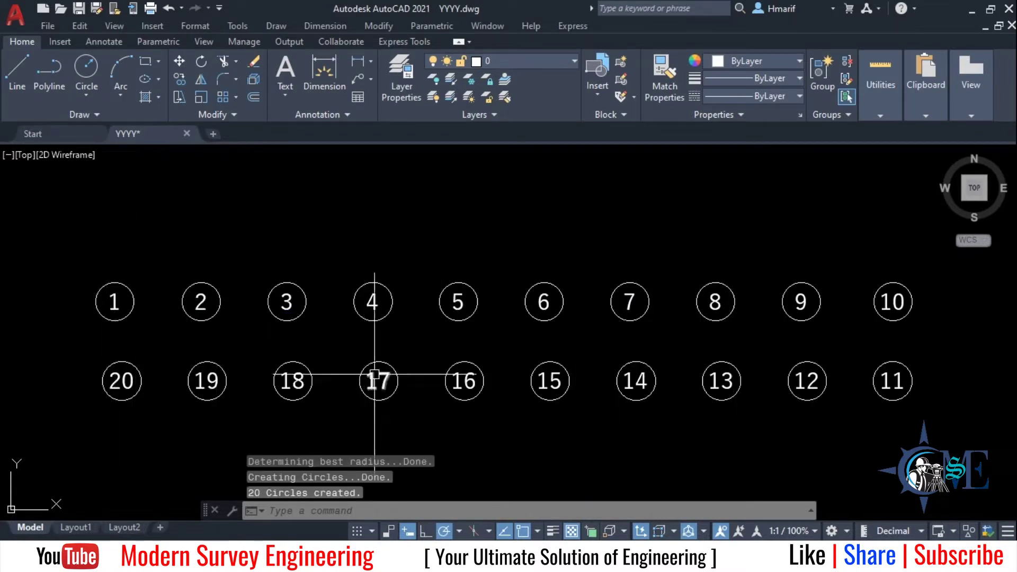
pyautogui.moveTo(439, 356); pyautogui.dragTo(415, 375, button='middle')
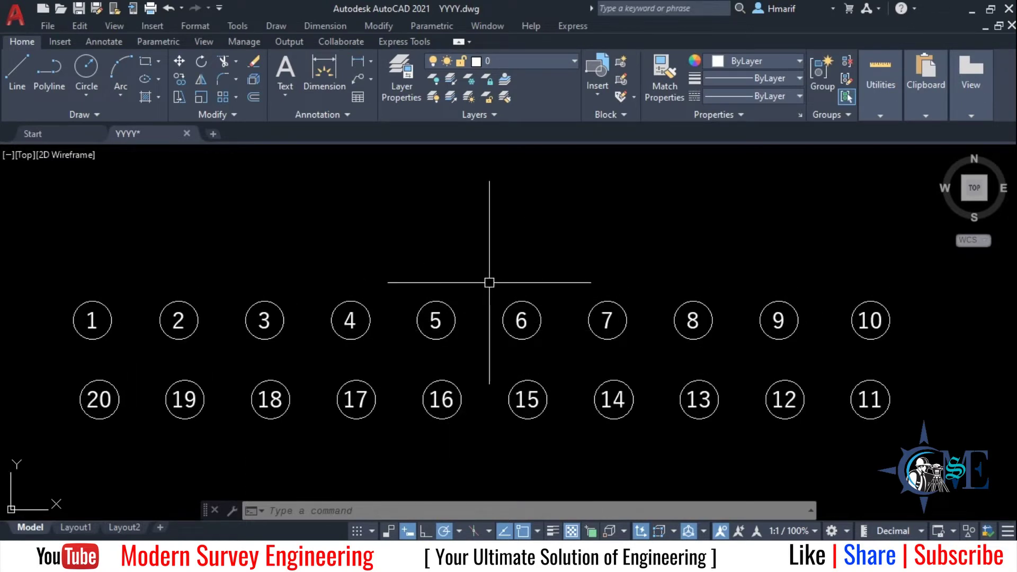
# Quick-dimension the ten top-row circles with R1.1072 radius dimensions.
pyautogui.write('qdim')
pyautogui.press('Return')
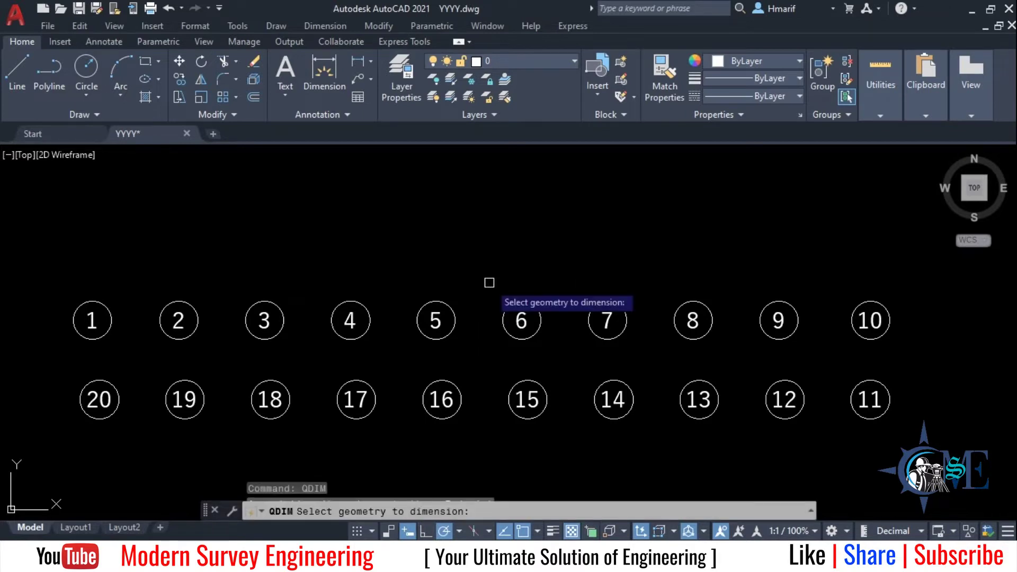
pyautogui.click(909, 281)
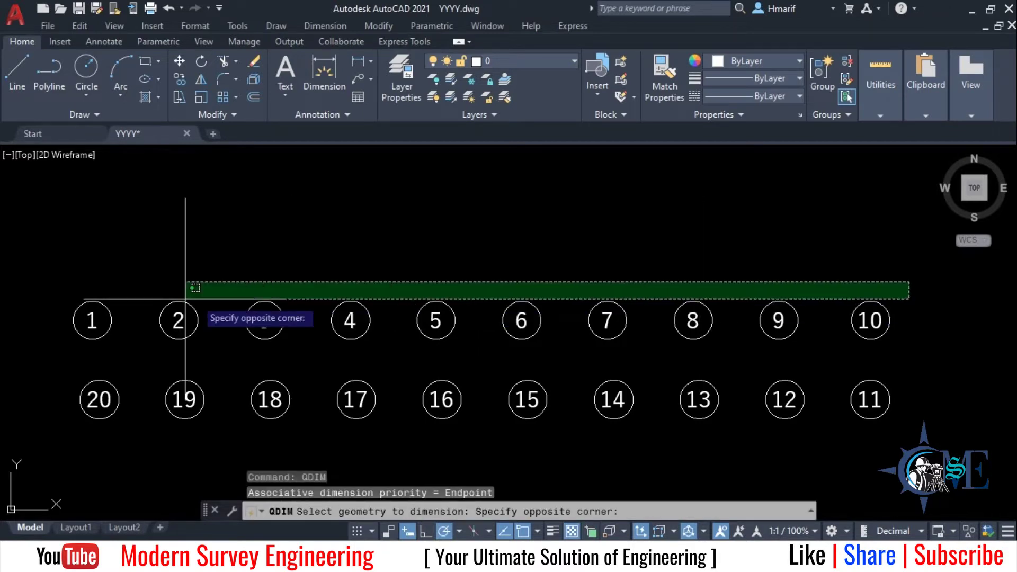
pyautogui.click(84, 306)
pyautogui.press('Return')
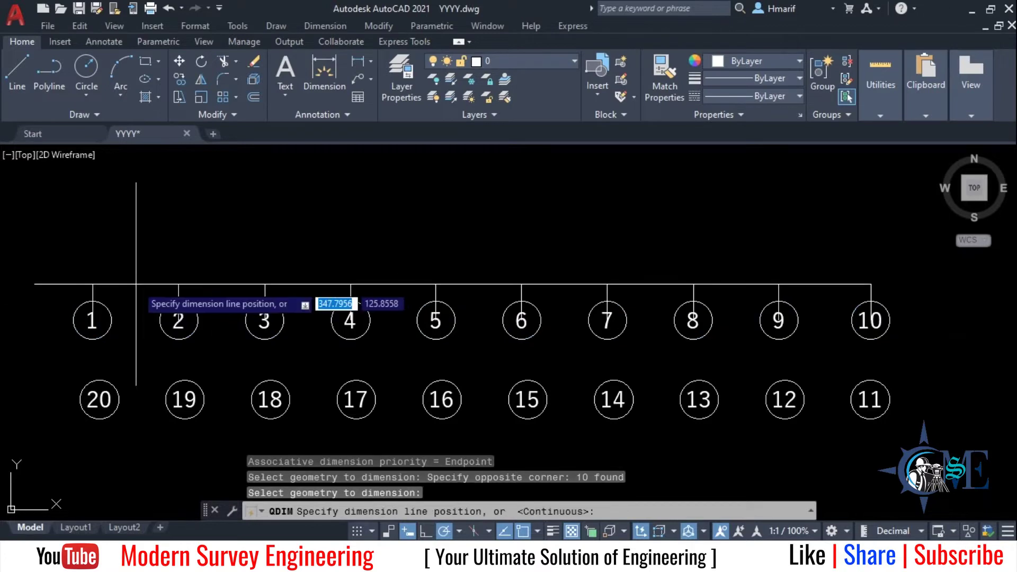
pyautogui.write('R')
pyautogui.press('Return')
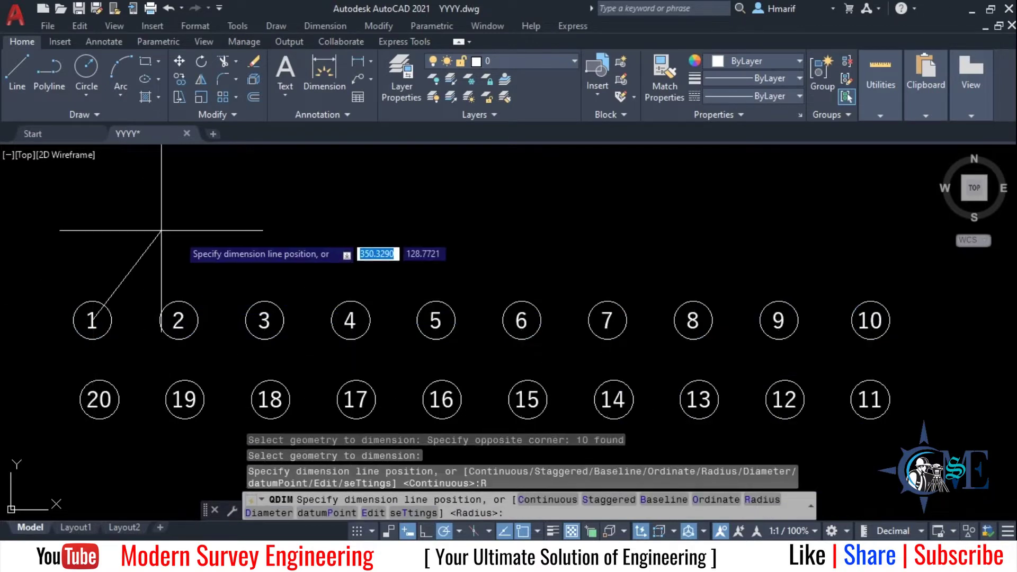
pyautogui.click(120, 281)
# Zoom and pan to review the dimensioned circles across both rows.
pyautogui.scroll(2, 120, 317)
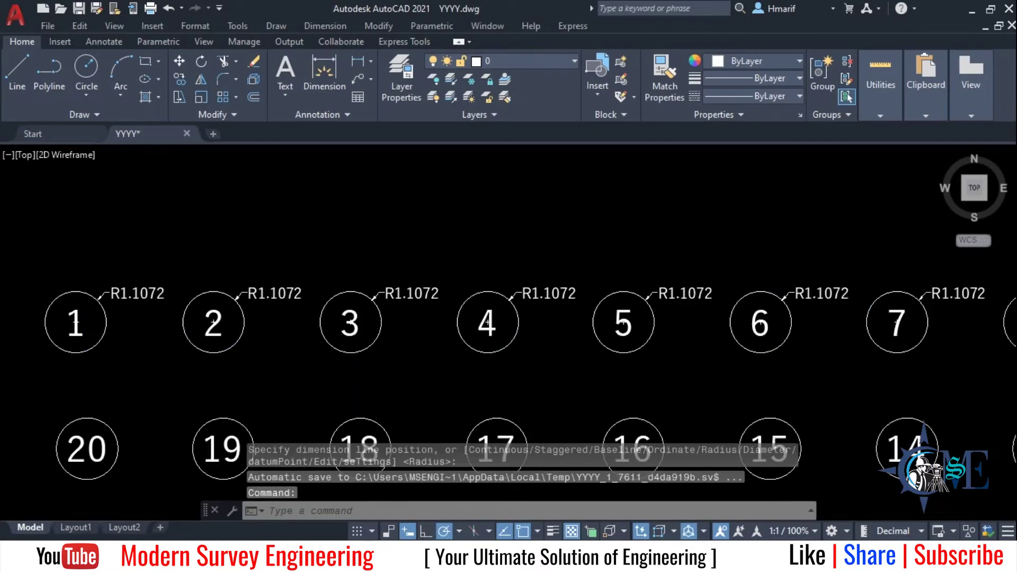
pyautogui.scroll(2, 127, 316)
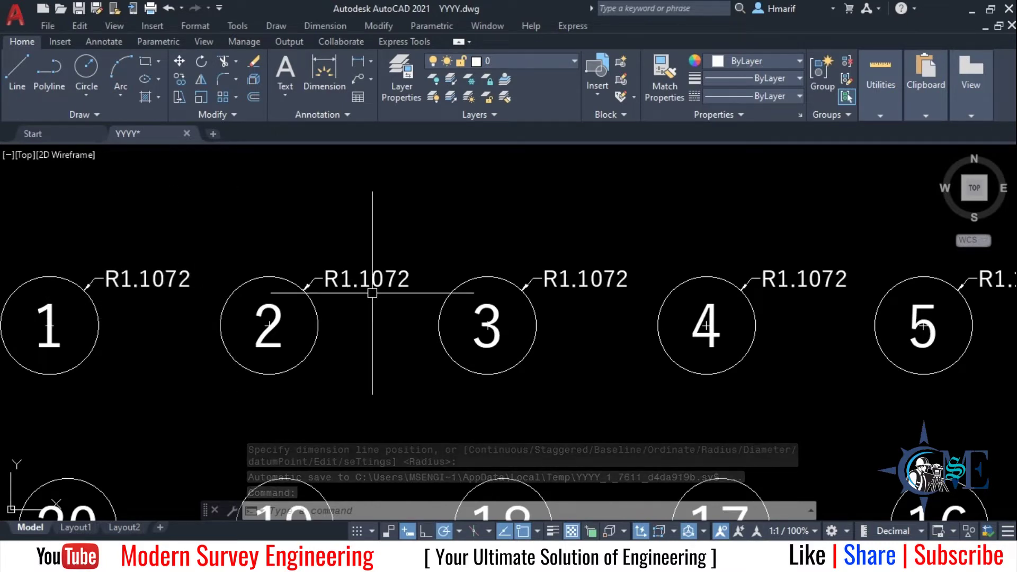
pyautogui.scroll(-2, 424, 289)
pyautogui.moveTo(545, 329); pyautogui.dragTo(344, 304, button='middle')
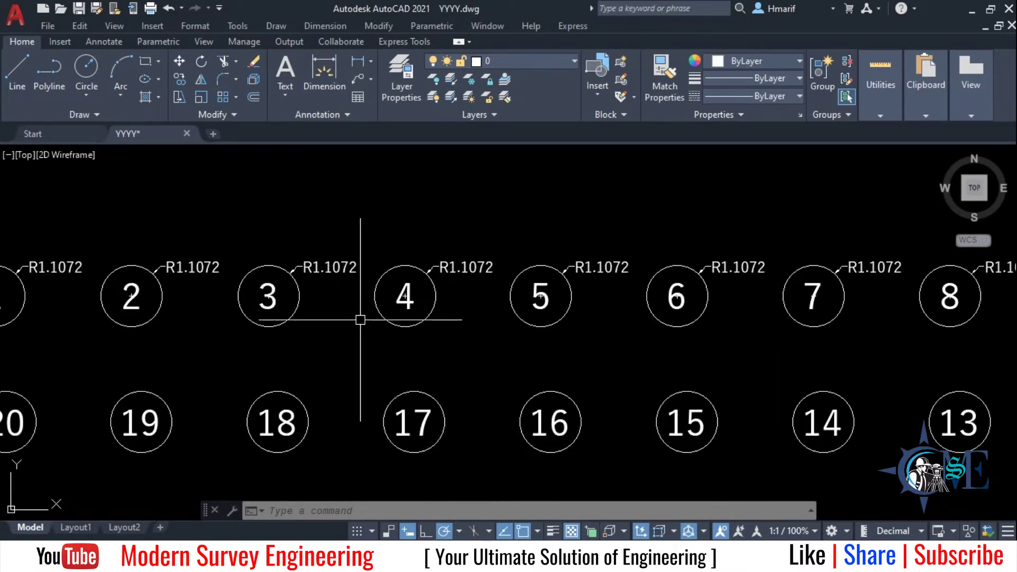
pyautogui.scroll(-2, 409, 295)
pyautogui.scroll(-1, 409, 300)
pyautogui.scroll(3, 429, 289)
pyautogui.scroll(-2, 307, 219)
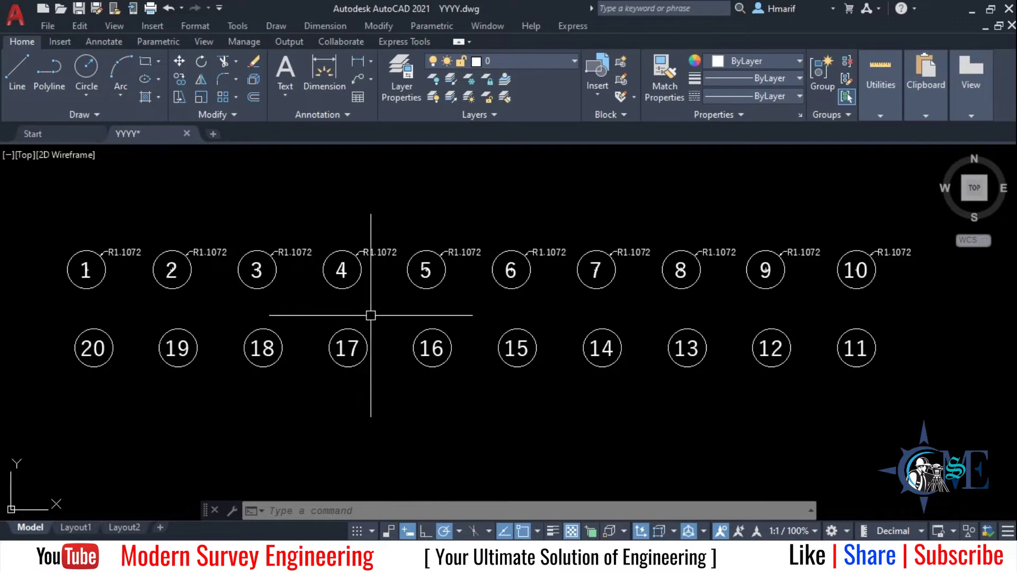
pyautogui.moveTo(845, 243); pyautogui.dragTo(833, 252, button='middle')
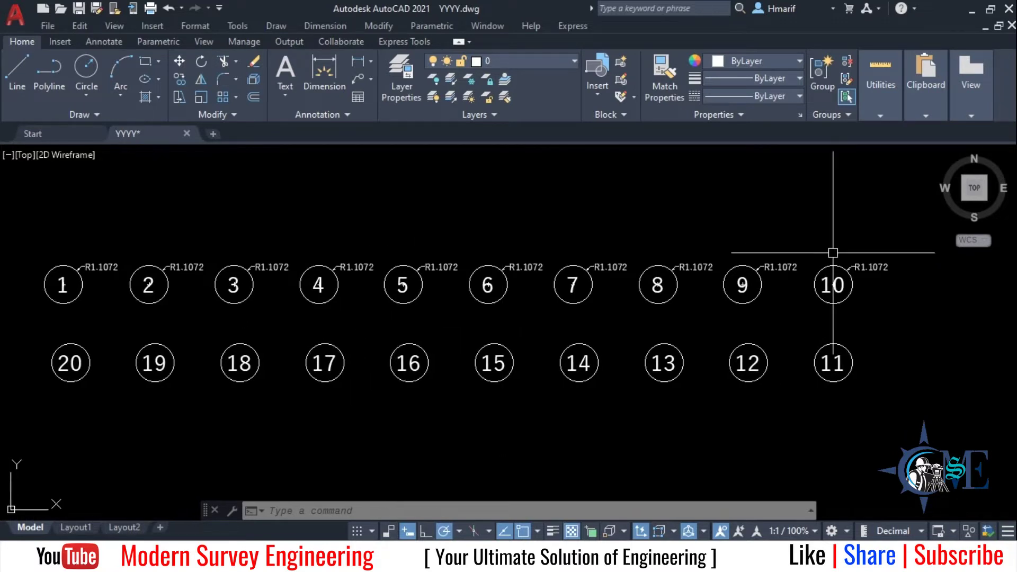
# Erase the top-row circles with their R1.1072 dimensions, then the bottom-row circles.
pyautogui.click(877, 235)
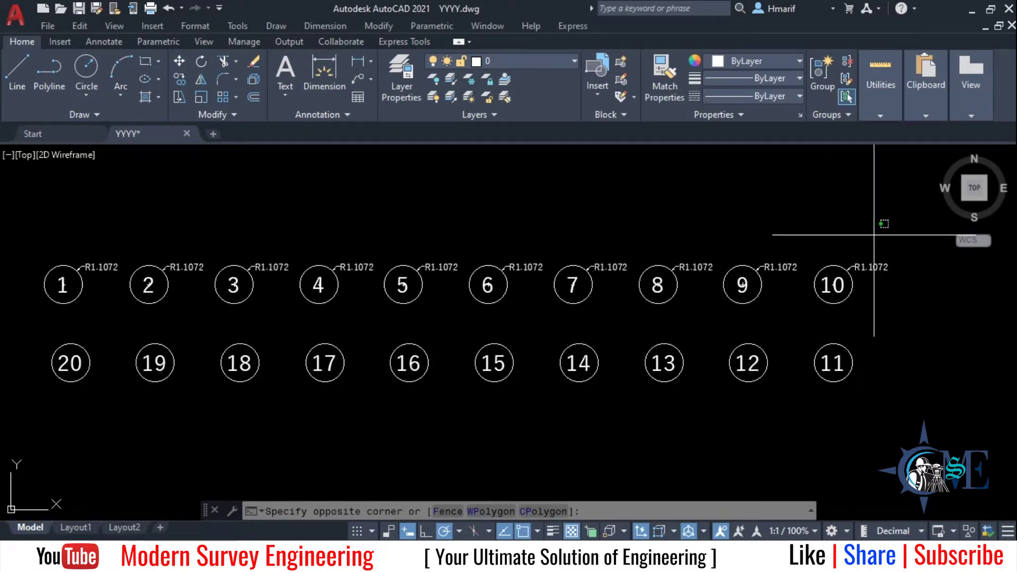
pyautogui.click(29, 270)
pyautogui.press('Delete')
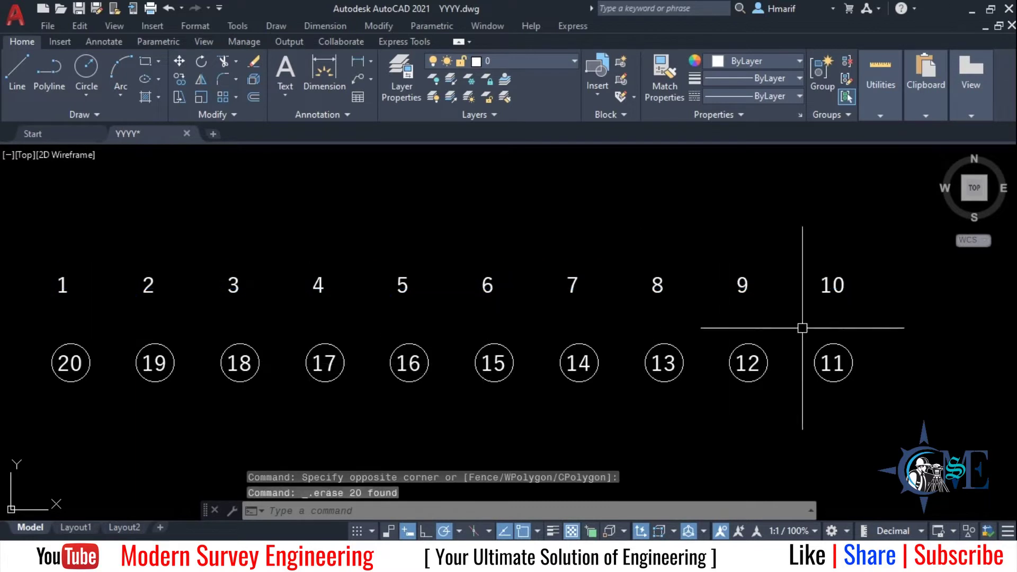
pyautogui.click(846, 326)
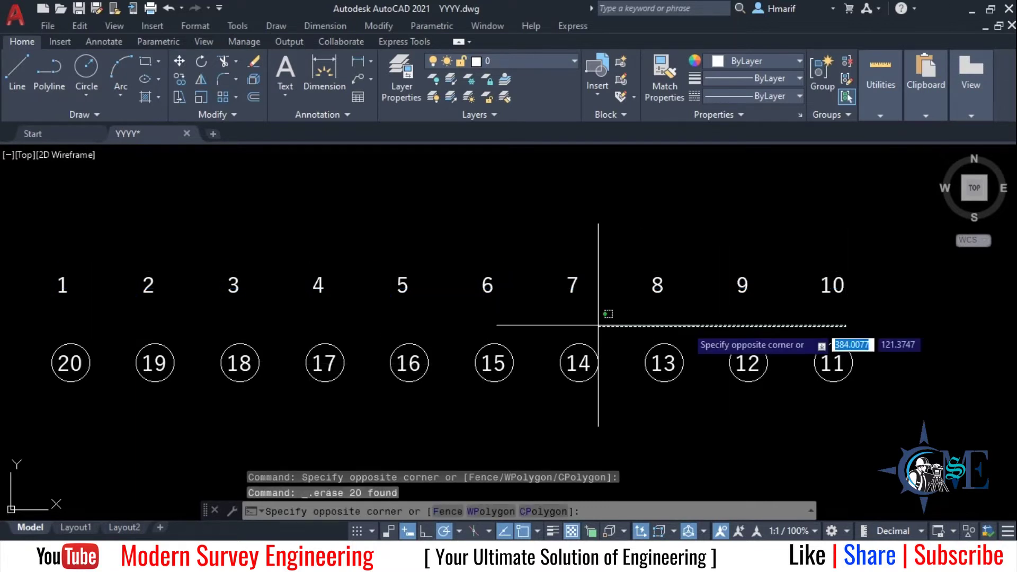
pyautogui.click(32, 351)
pyautogui.press('Delete')
pyautogui.moveTo(214, 350); pyautogui.dragTo(237, 362, button='middle')
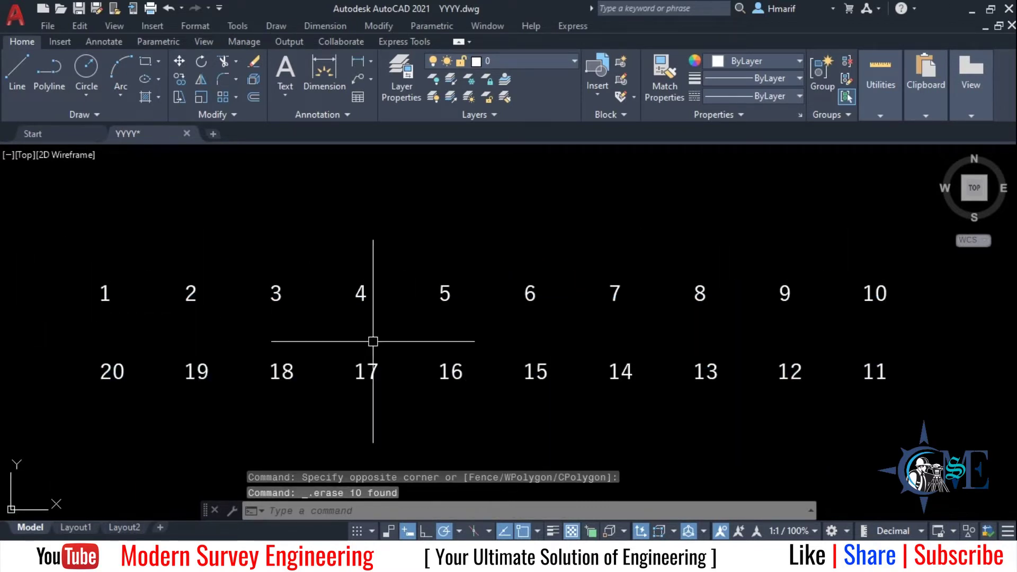
pyautogui.moveTo(311, 339); pyautogui.dragTo(291, 360, button='middle')
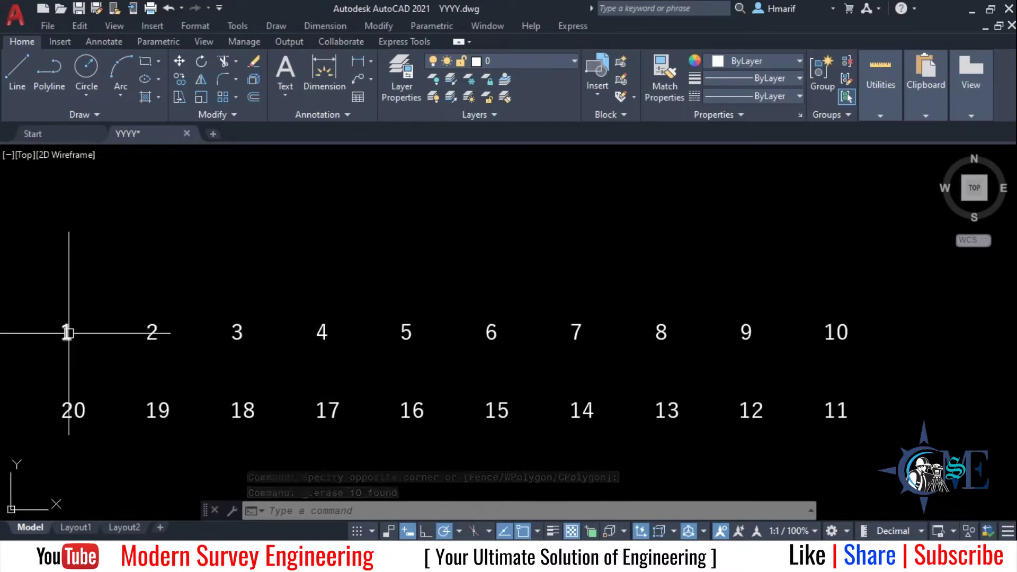
# Copy the number 1 above the rows and edit the copy to read BD.
pyautogui.click(66, 332)
pyautogui.write('co')
pyautogui.press('Return')
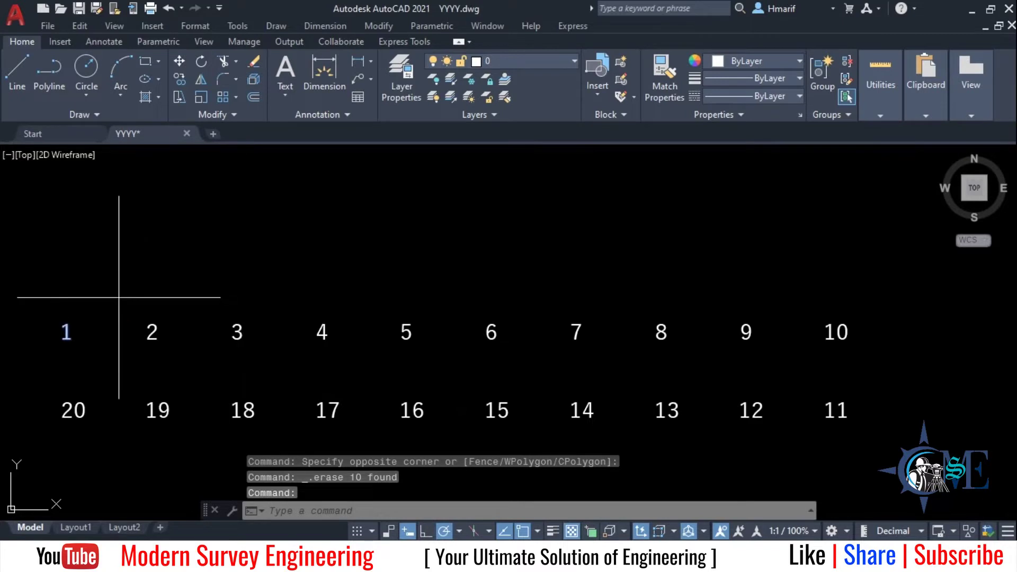
pyautogui.click(63, 339)
pyautogui.click(270, 209)
pyautogui.press('Escape')
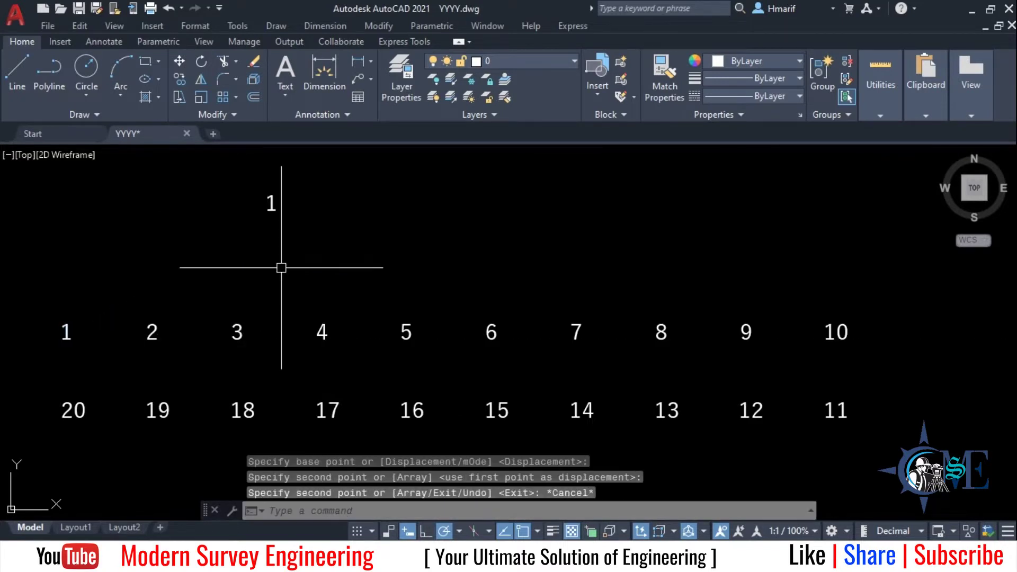
pyautogui.moveTo(282, 266); pyautogui.dragTo(286, 300, button='middle')
pyautogui.doubleClick(277, 236)
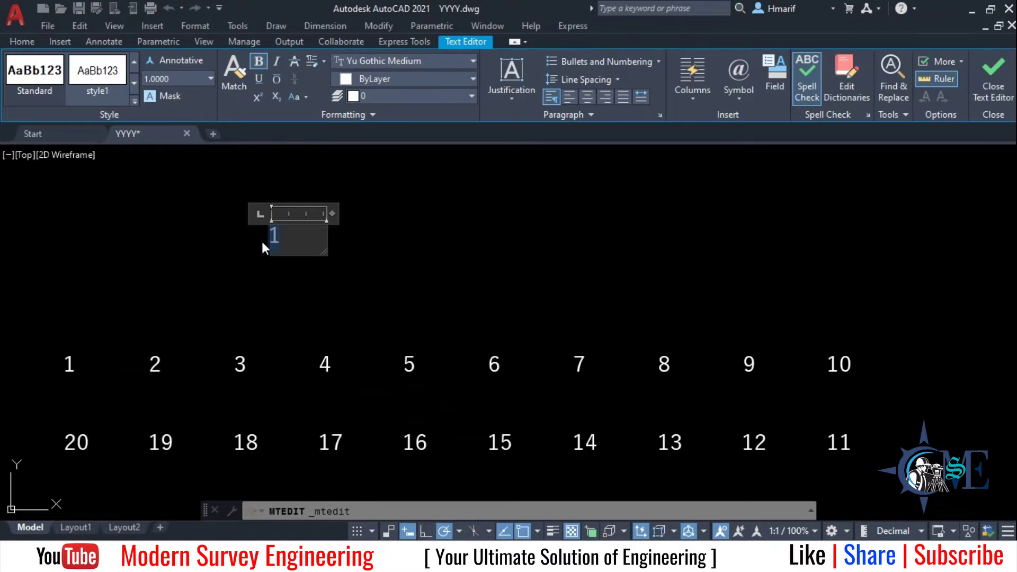
pyautogui.write('BD')
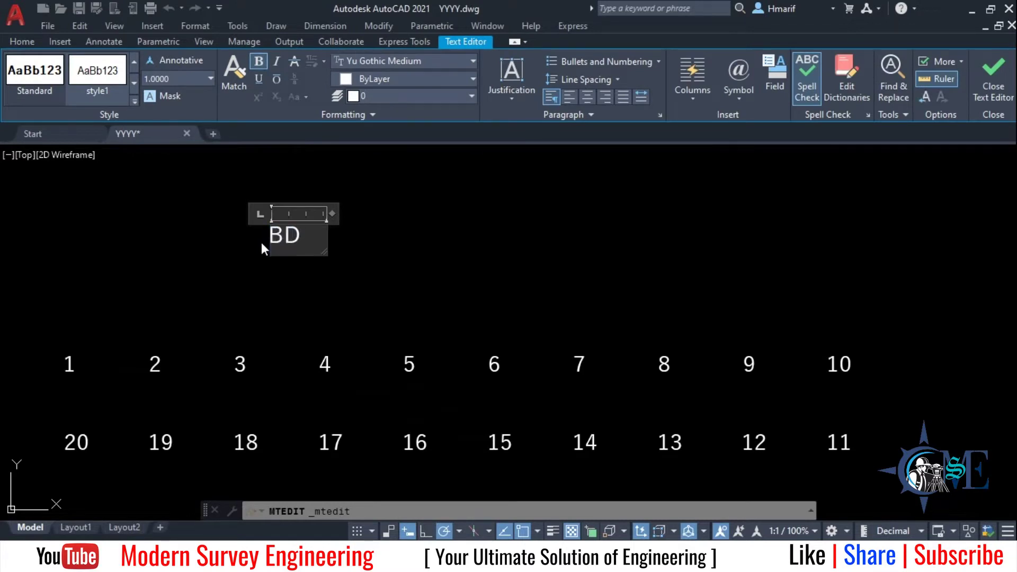
pyautogui.click(290, 264)
# Copy BD to the right and edit the copy to read BD-2022.
pyautogui.click(313, 212)
pyautogui.click(260, 260)
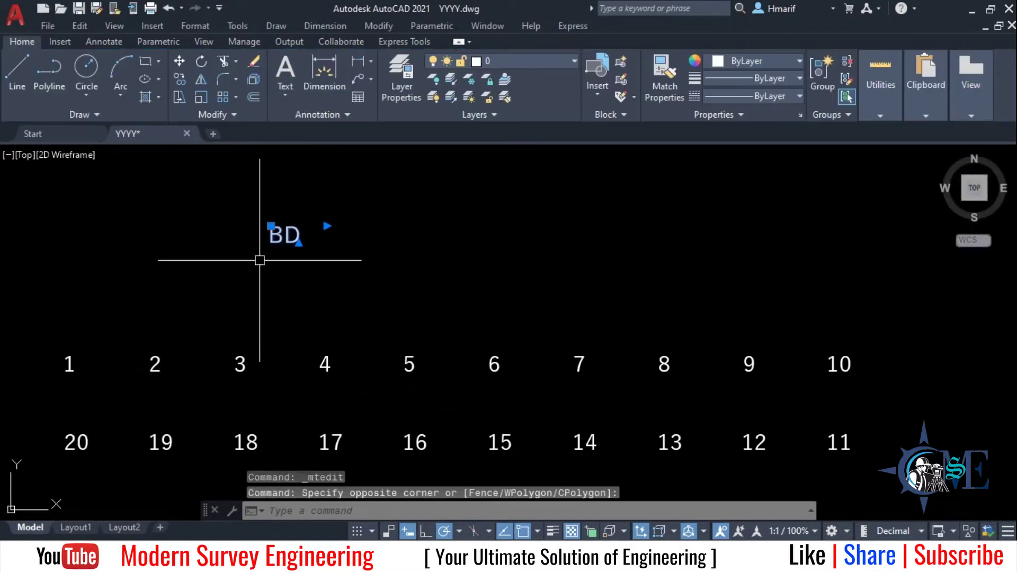
pyautogui.write('CO')
pyautogui.press('Return')
pyautogui.click(270, 243)
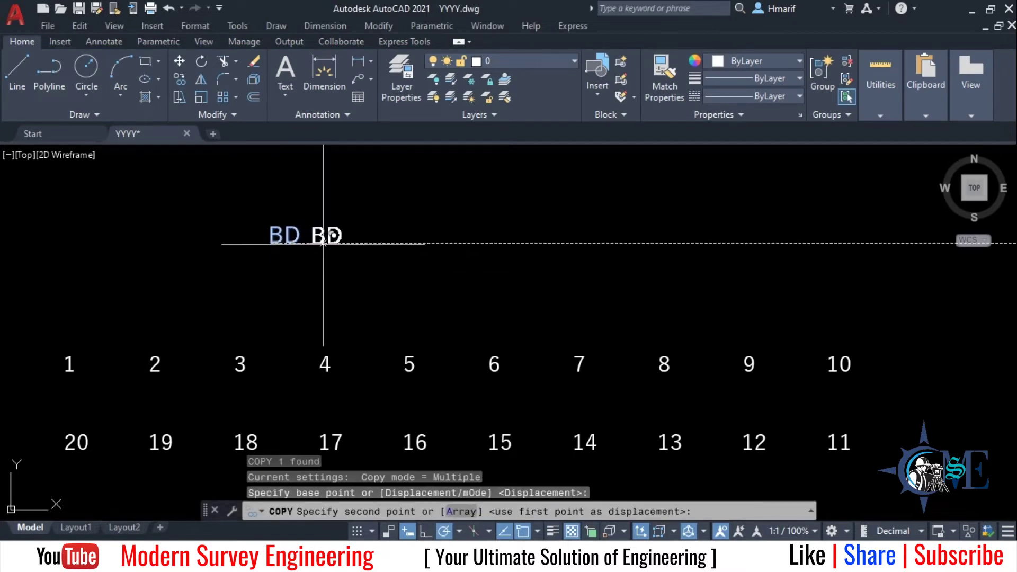
pyautogui.click(419, 242)
pyautogui.press('Escape')
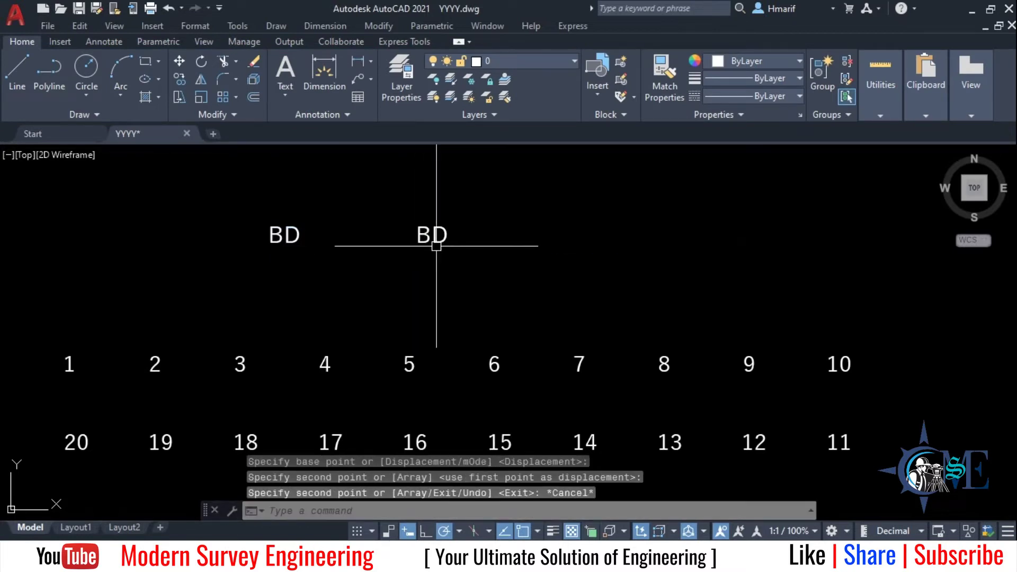
pyautogui.doubleClick(435, 233)
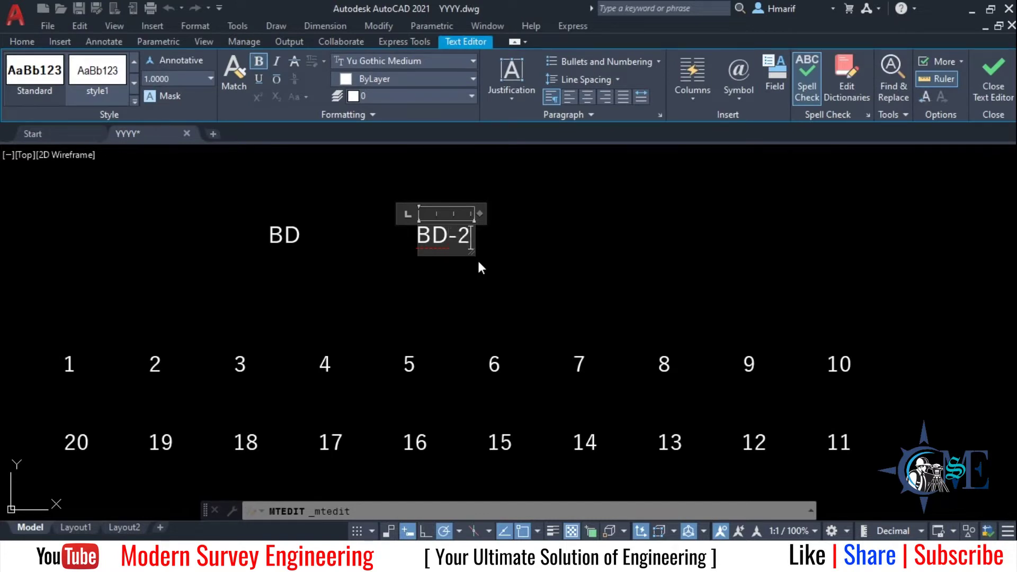
pyautogui.write('022')
pyautogui.click(438, 271)
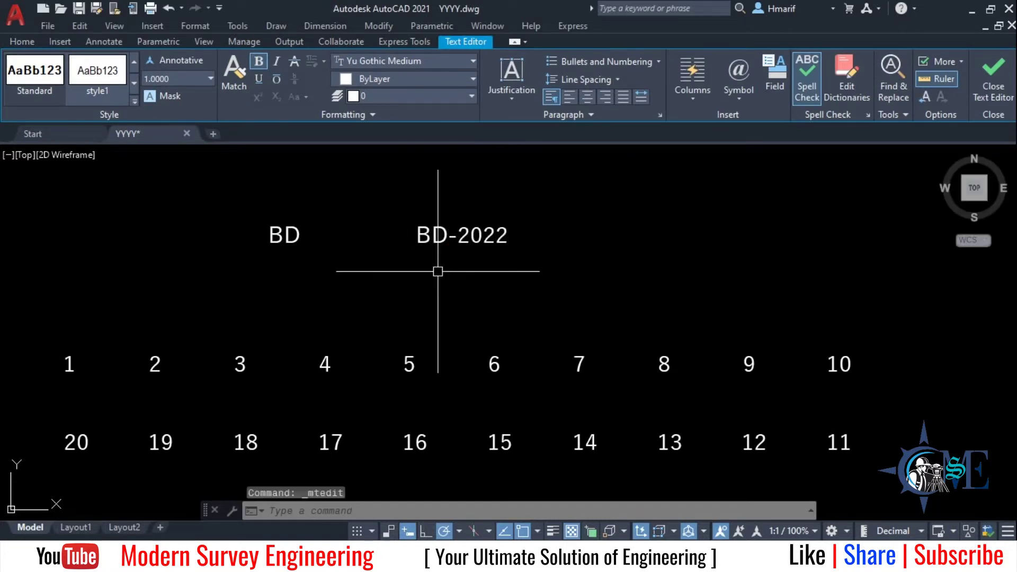
pyautogui.moveTo(368, 273); pyautogui.dragTo(408, 288, button='middle')
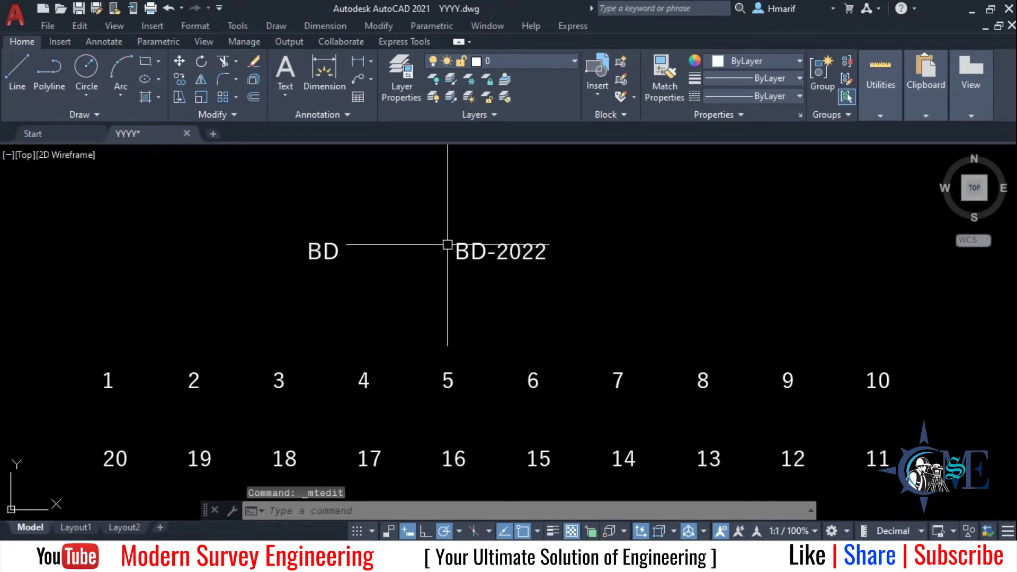
# Window-select both the BD and BD-2022 labels.
pyautogui.moveTo(447, 245); pyautogui.dragTo(404, 289, button='middle')
pyautogui.click(477, 232)
pyautogui.click(183, 331)
pyautogui.write('co')
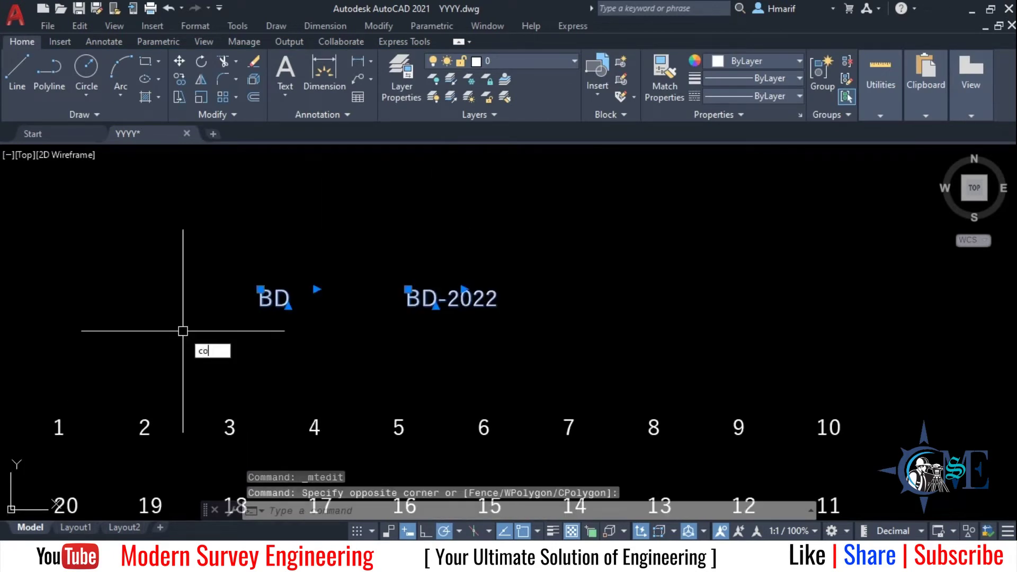
# Copy the BD and BD-2022 label pair straight above the originals.
pyautogui.press('Return')
pyautogui.click(346, 322)
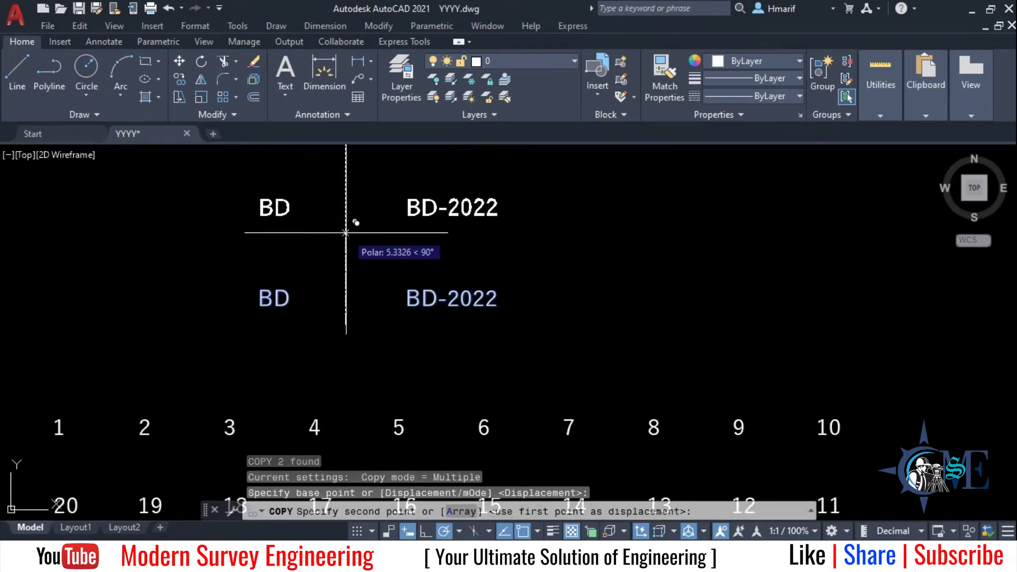
pyautogui.click(348, 200)
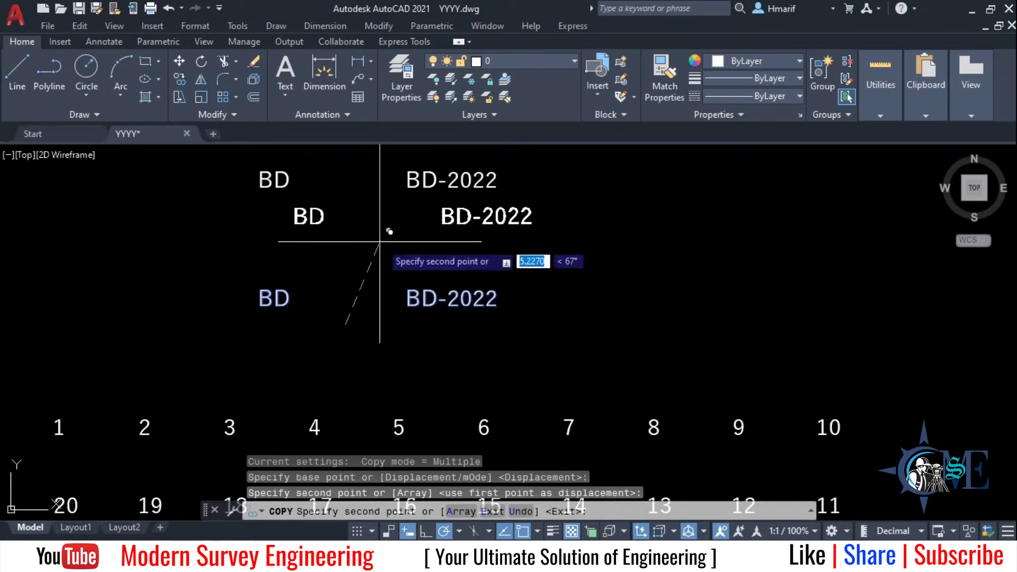
pyautogui.moveTo(380, 235); pyautogui.dragTo(374, 307, button='middle')
pyautogui.press('Escape')
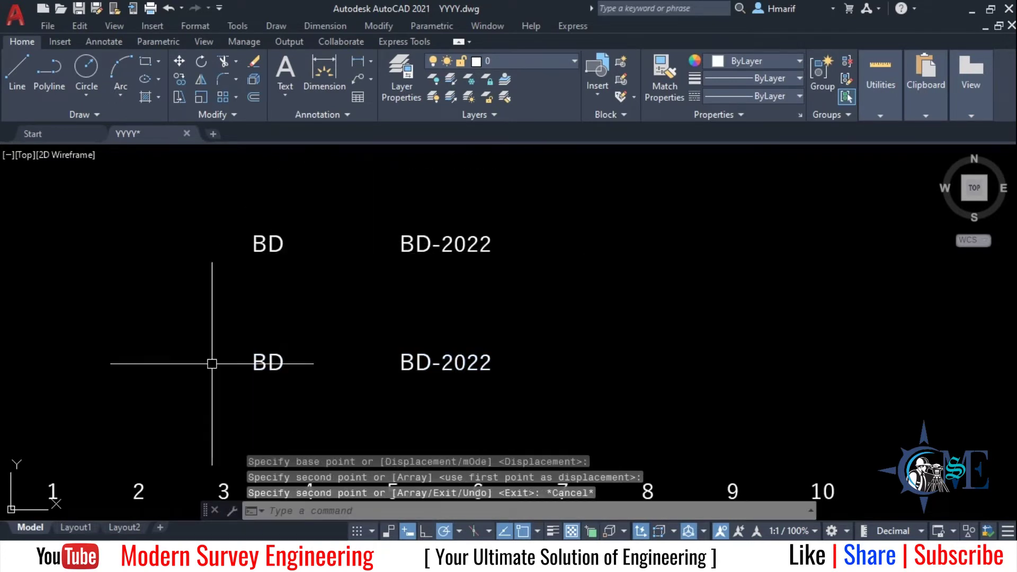
pyautogui.moveTo(325, 311); pyautogui.dragTo(307, 338, button='middle')
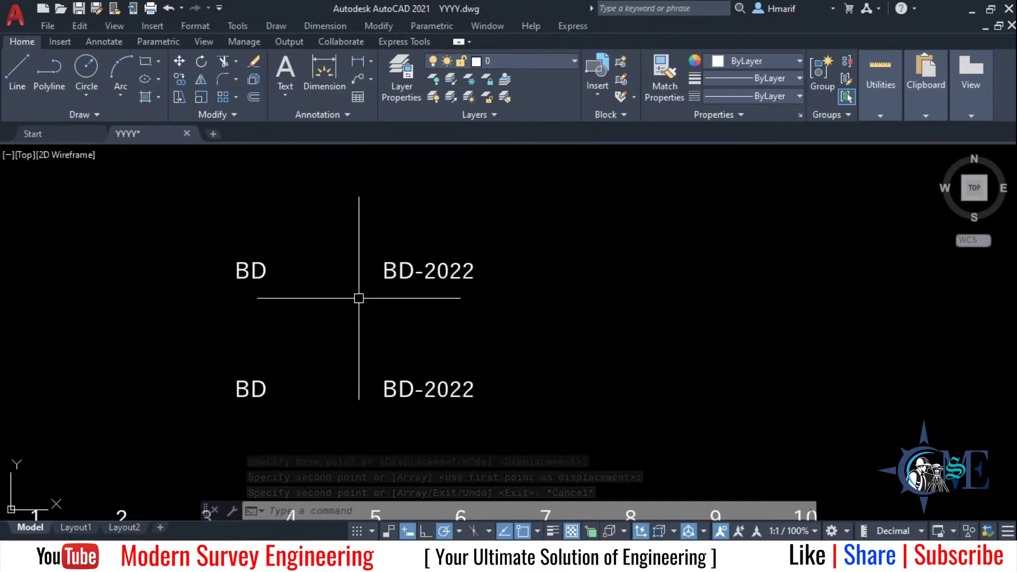
pyautogui.press('BackSpace')
pyautogui.write('tc')
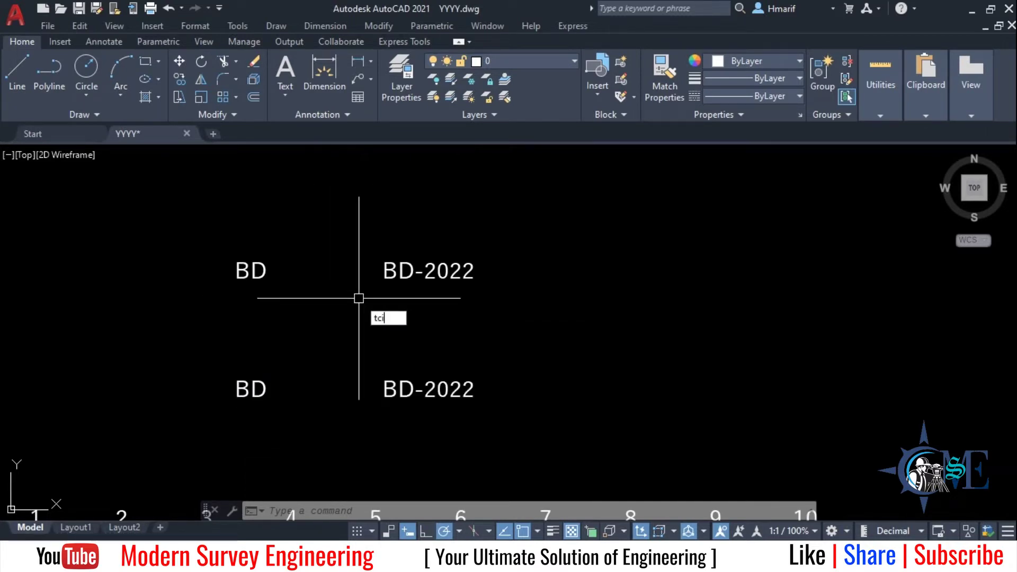
# Enclose the upper BD and BD-2022 labels in constant-size circles at 0.2000 offset.
pyautogui.write('r')
pyautogui.press('Return')
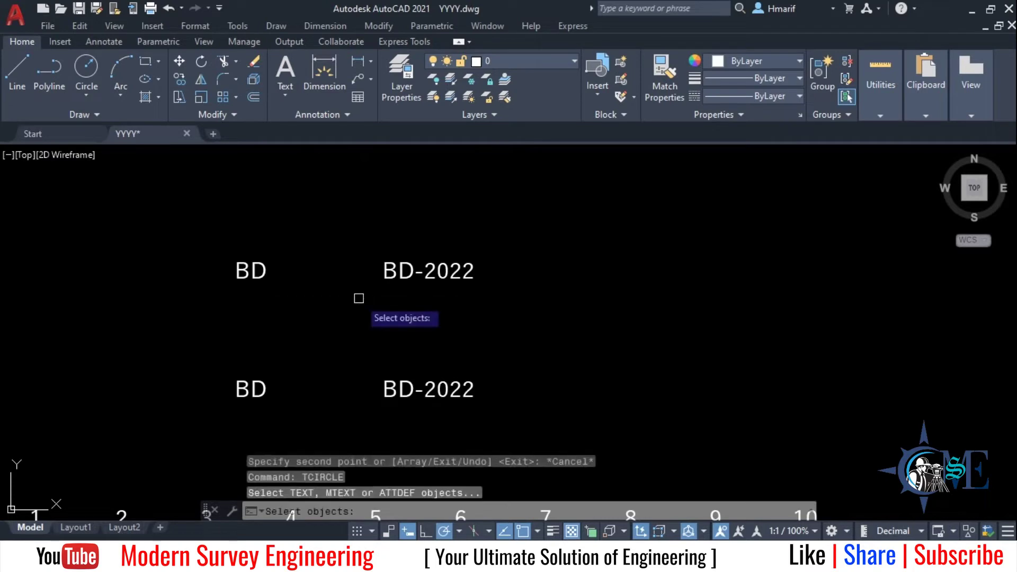
pyautogui.moveTo(551, 230); pyautogui.dragTo(2, 306)
pyautogui.press('Return')
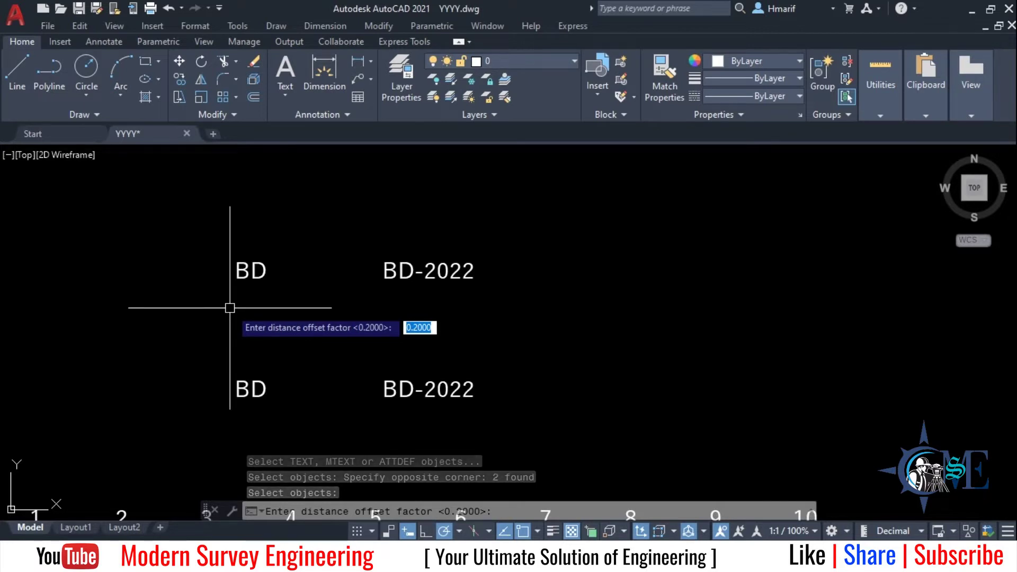
pyautogui.press('Return')
pyautogui.press('Down')
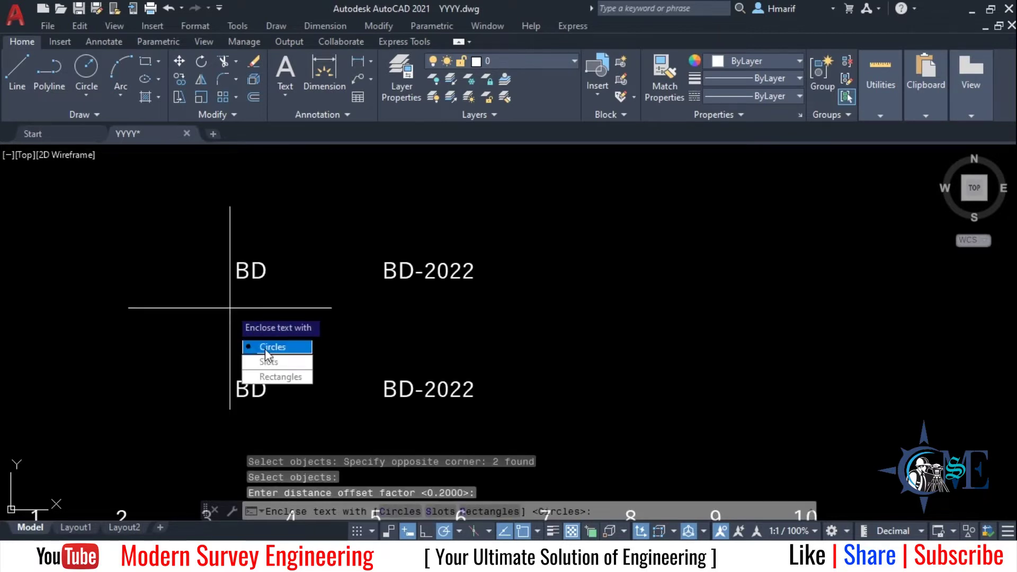
pyautogui.press('Return')
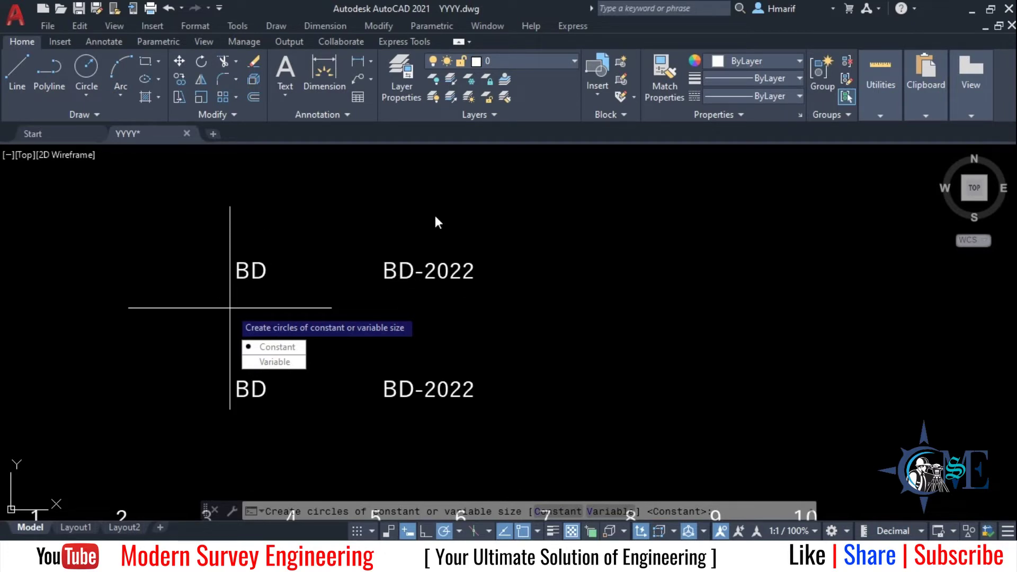
pyautogui.click(286, 349)
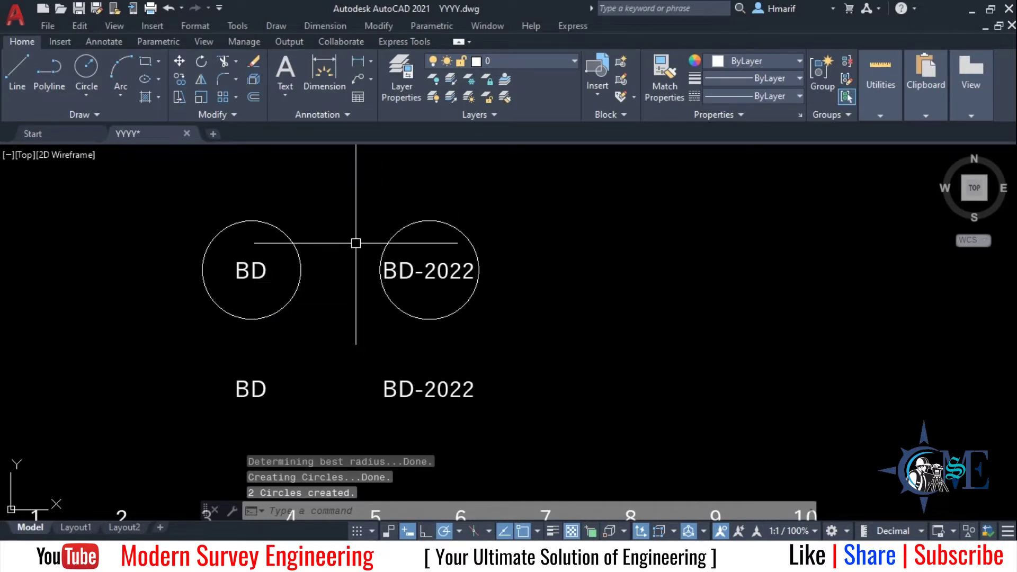
pyautogui.moveTo(272, 301); pyautogui.dragTo(271, 227, button='middle')
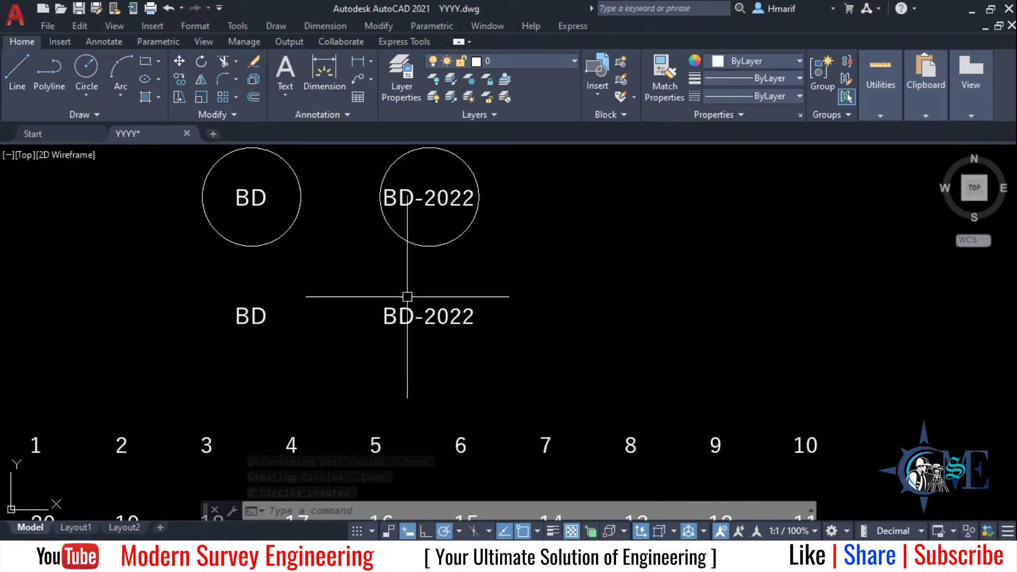
pyautogui.write('tci')
# Enclose the lower BD and BD-2022 labels in variable-size circles at 0.2000 offset.
pyautogui.press('Return')
pyautogui.click(533, 291)
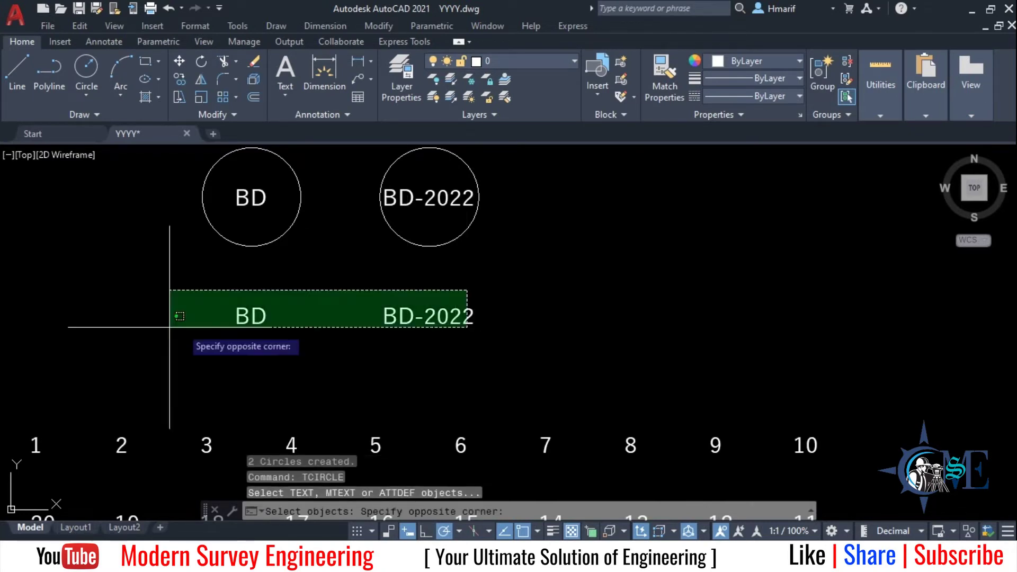
pyautogui.click(170, 322)
pyautogui.press('Return')
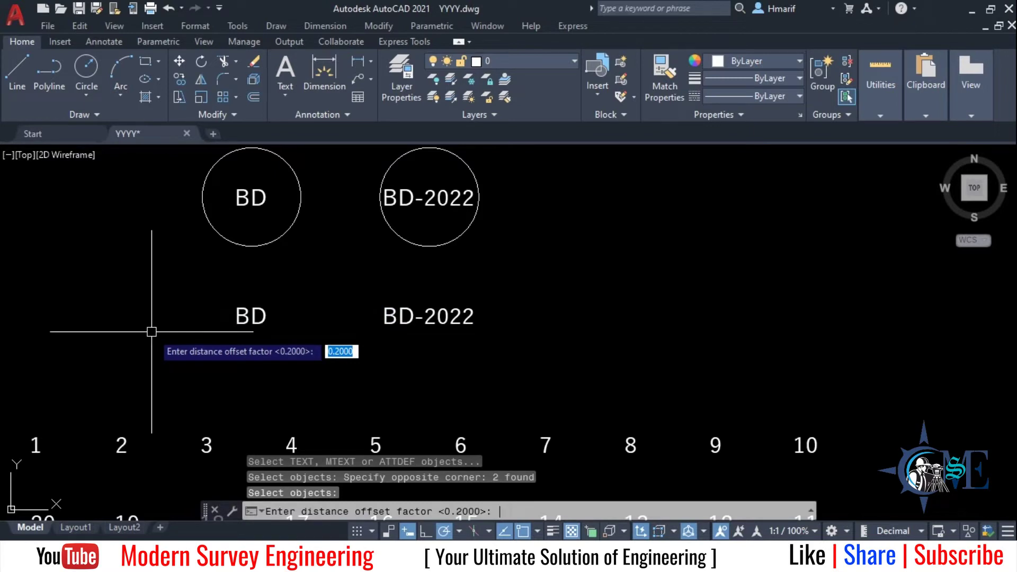
pyautogui.press('Return')
pyautogui.write('C')
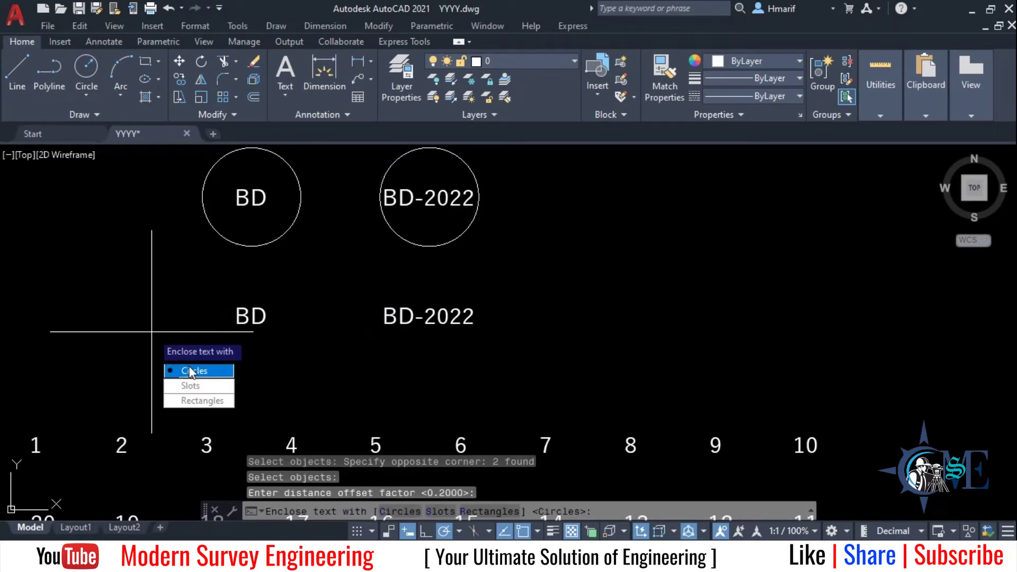
pyautogui.press('Return')
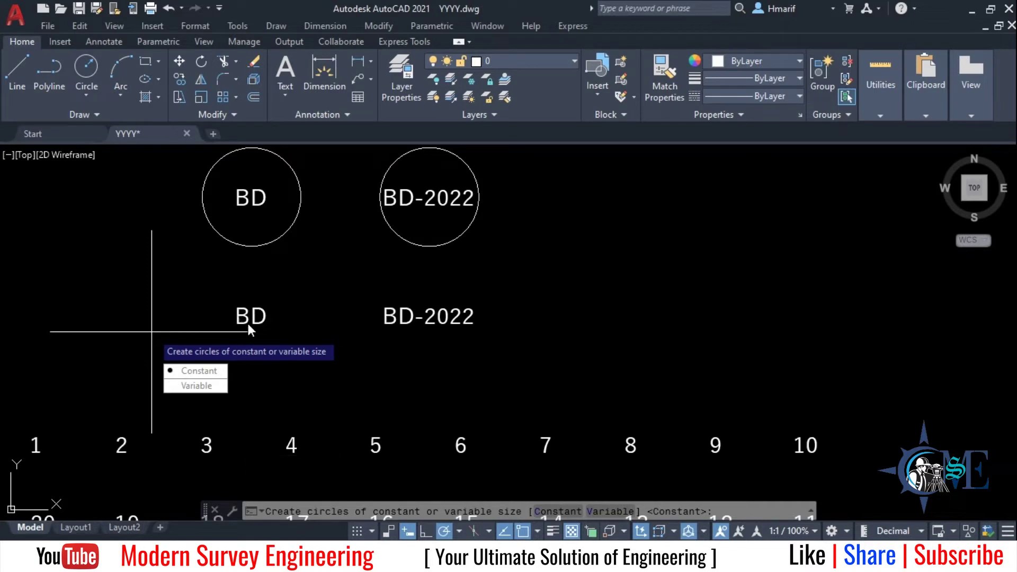
pyautogui.click(199, 390)
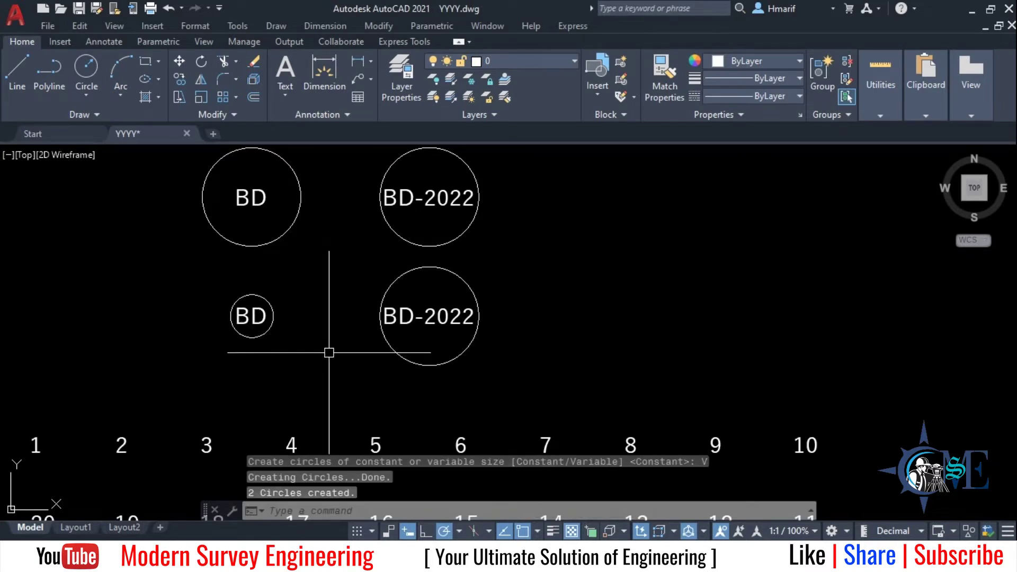
pyautogui.moveTo(382, 338); pyautogui.dragTo(396, 338, button='middle')
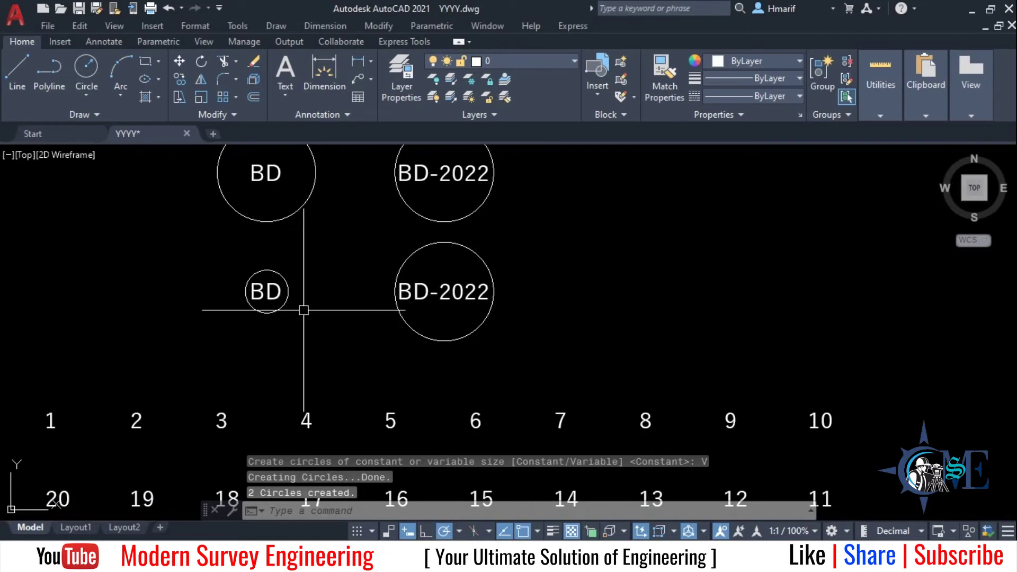
pyautogui.moveTo(302, 318); pyautogui.dragTo(316, 318, button='middle')
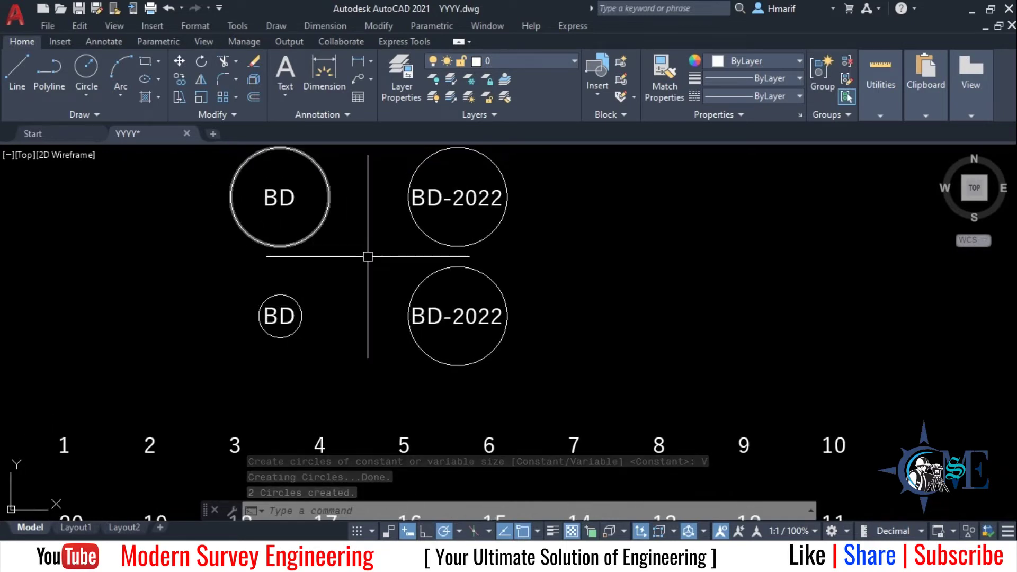
pyautogui.moveTo(374, 285); pyautogui.dragTo(397, 310, button='middle')
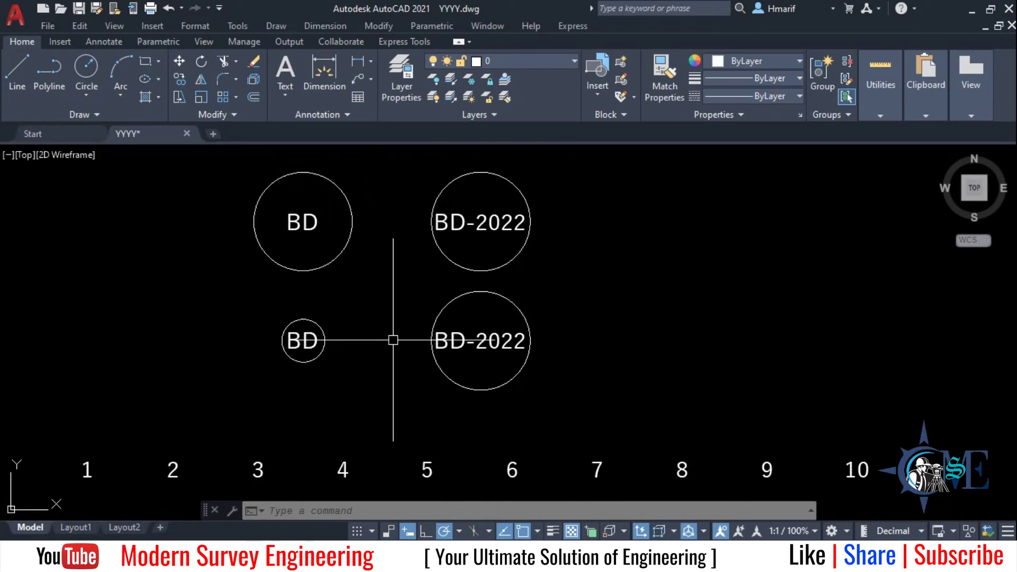
pyautogui.moveTo(396, 336); pyautogui.dragTo(405, 286, button='middle')
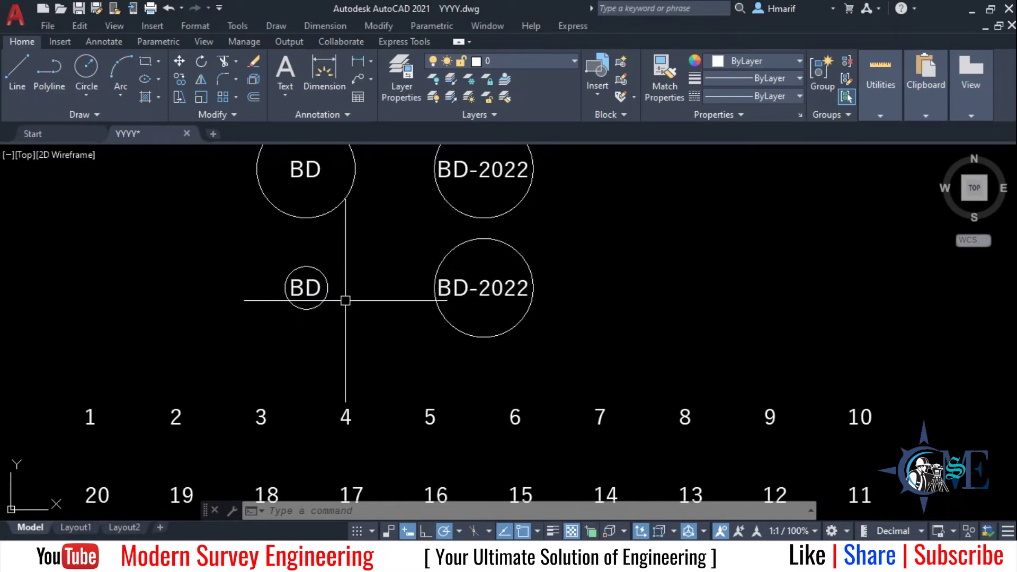
pyautogui.moveTo(376, 290); pyautogui.dragTo(374, 361, button='middle')
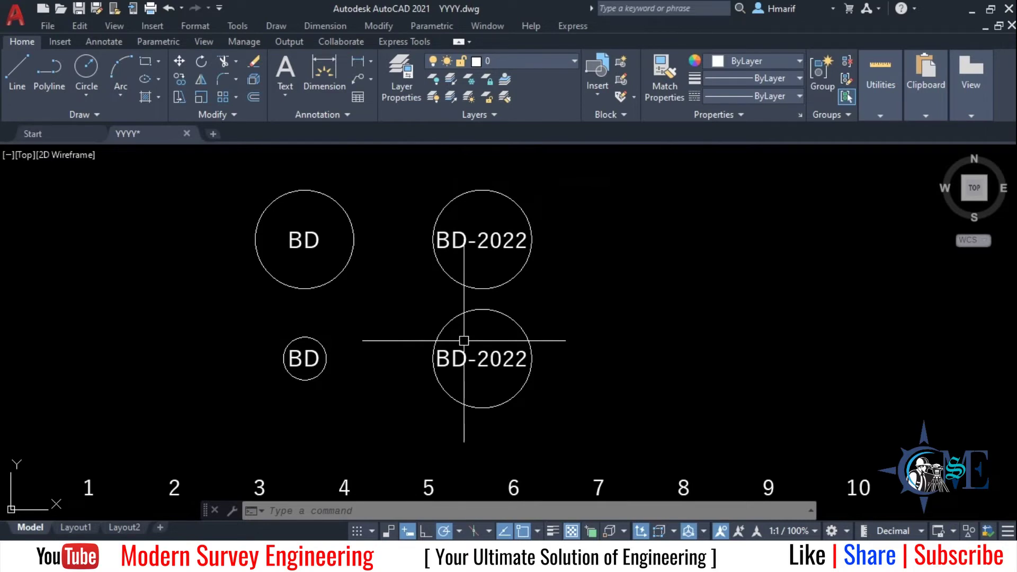
pyautogui.moveTo(488, 382); pyautogui.dragTo(511, 324, button='middle')
pyautogui.moveTo(497, 393); pyautogui.dragTo(545, 281, button='middle')
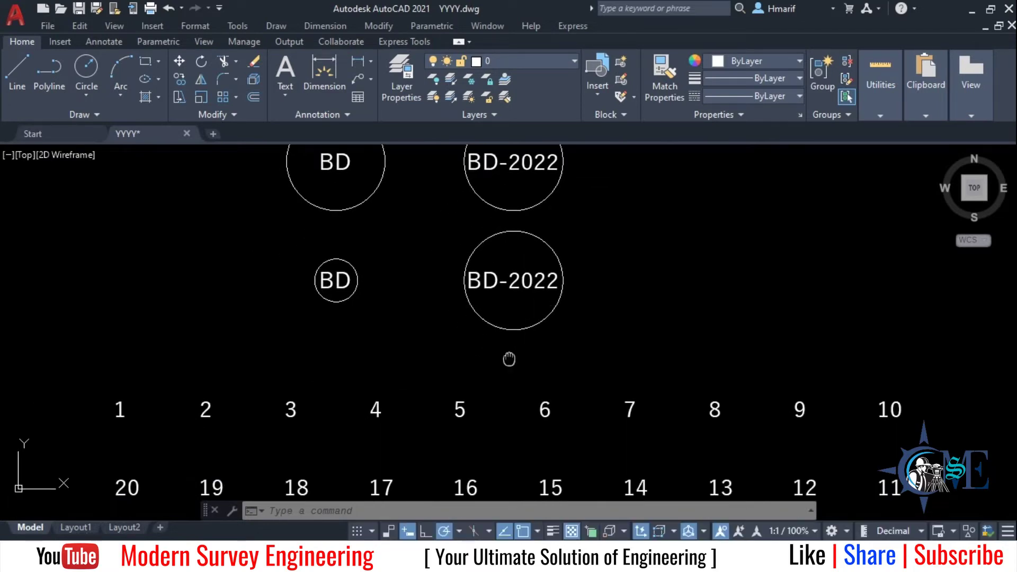
pyautogui.scroll(-2, 518, 368)
pyautogui.moveTo(518, 368); pyautogui.dragTo(466, 291, button='middle')
# Copy the 20–11 number row twice below the original, using number 11 as base point.
pyautogui.click(771, 268)
pyautogui.click(203, 333)
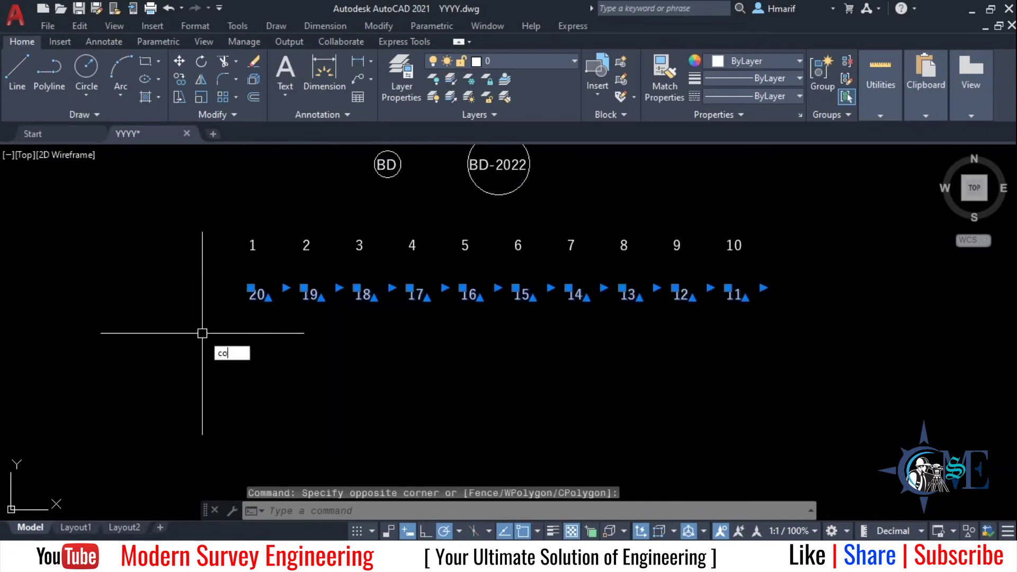
pyautogui.press('Return')
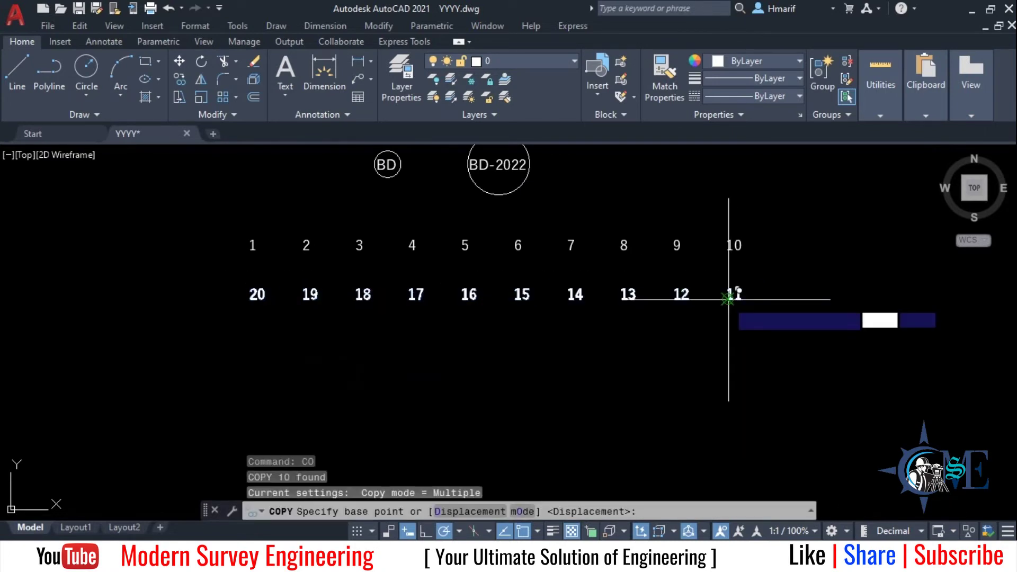
pyautogui.click(729, 299)
pyautogui.click(729, 352)
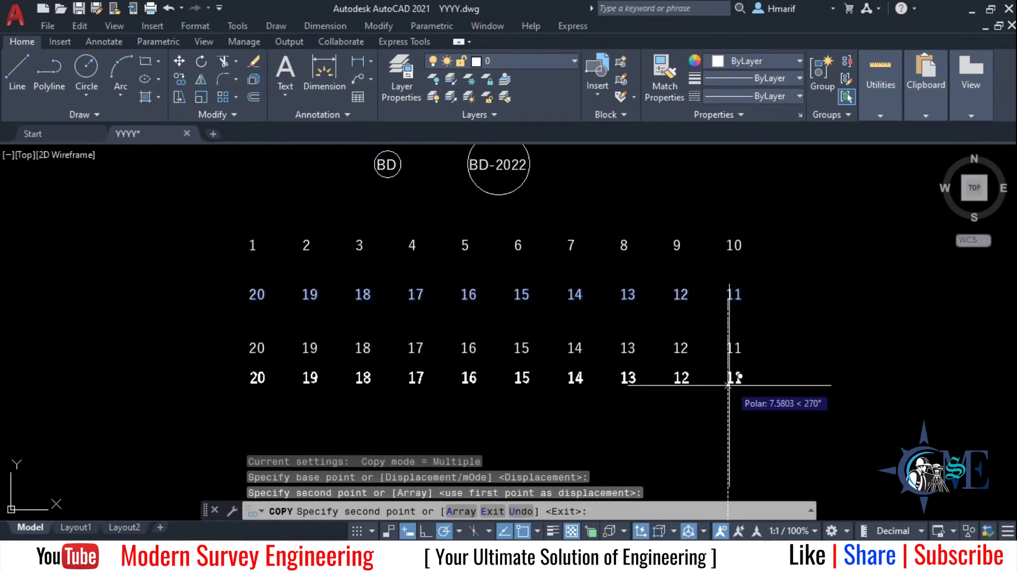
pyautogui.click(729, 401)
pyautogui.press('Escape')
pyautogui.moveTo(413, 241); pyautogui.dragTo(401, 295, button='middle')
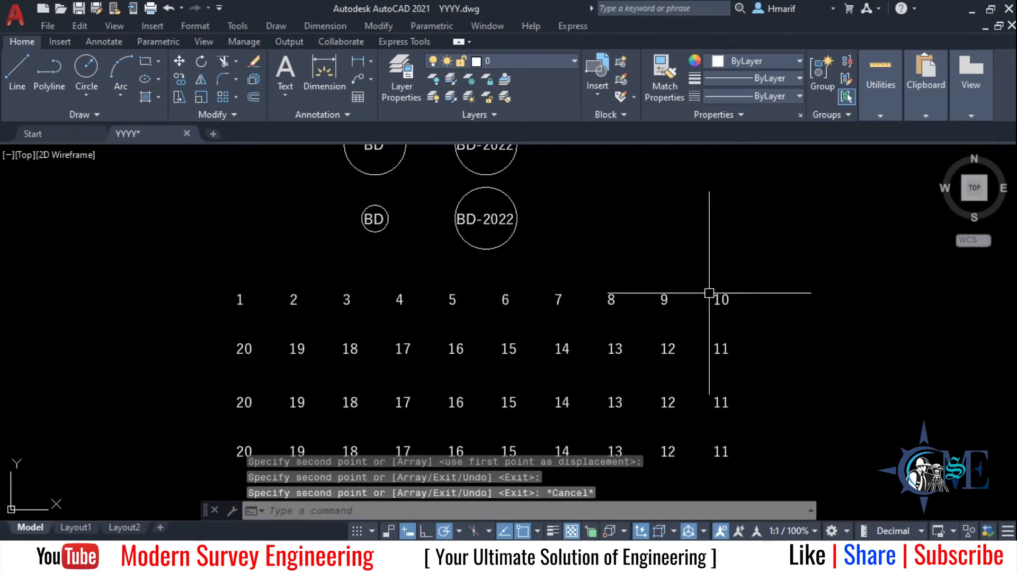
# Use TCIRCLE on numbers 1–10 with offset factor 0.3, Circles shape and Constant size.
pyautogui.write('TCI')
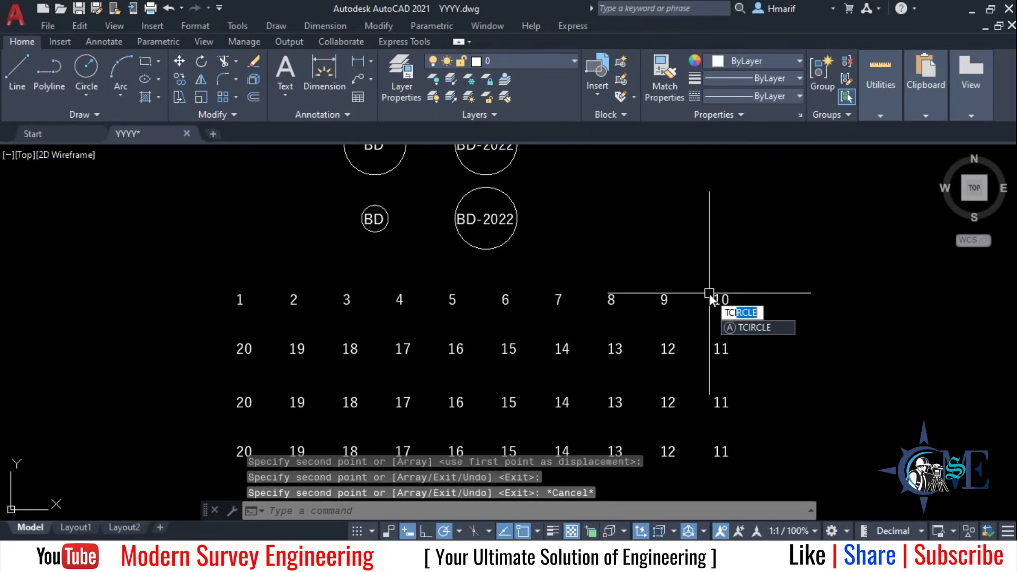
pyautogui.press('Return')
pyautogui.click(740, 277)
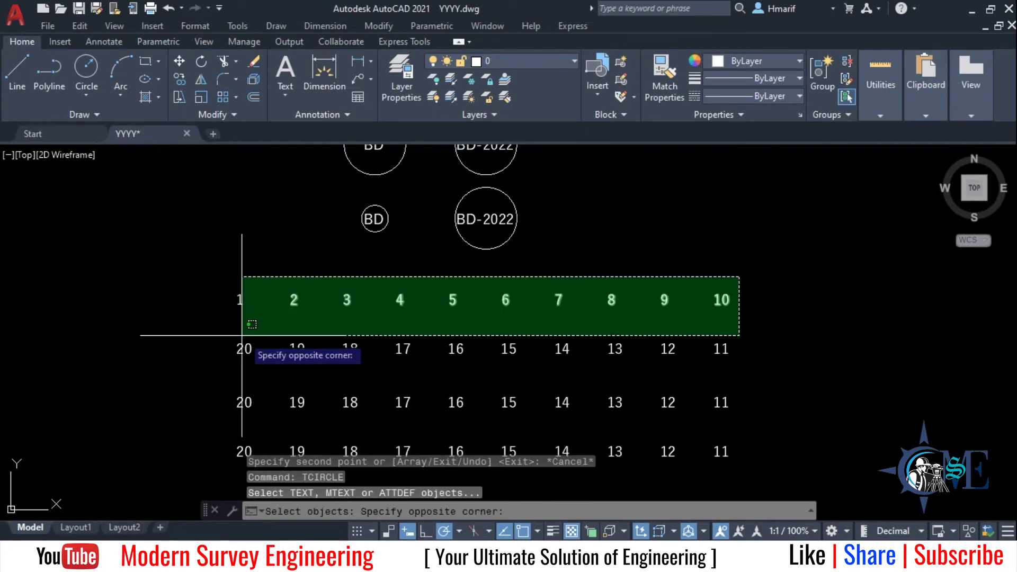
pyautogui.click(199, 313)
pyautogui.press('Return')
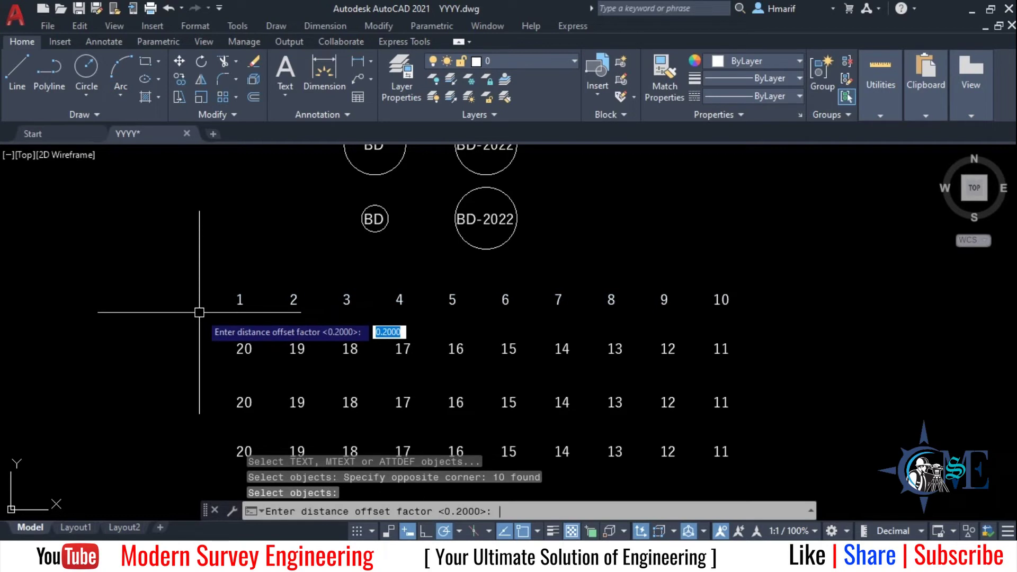
pyautogui.write('.3')
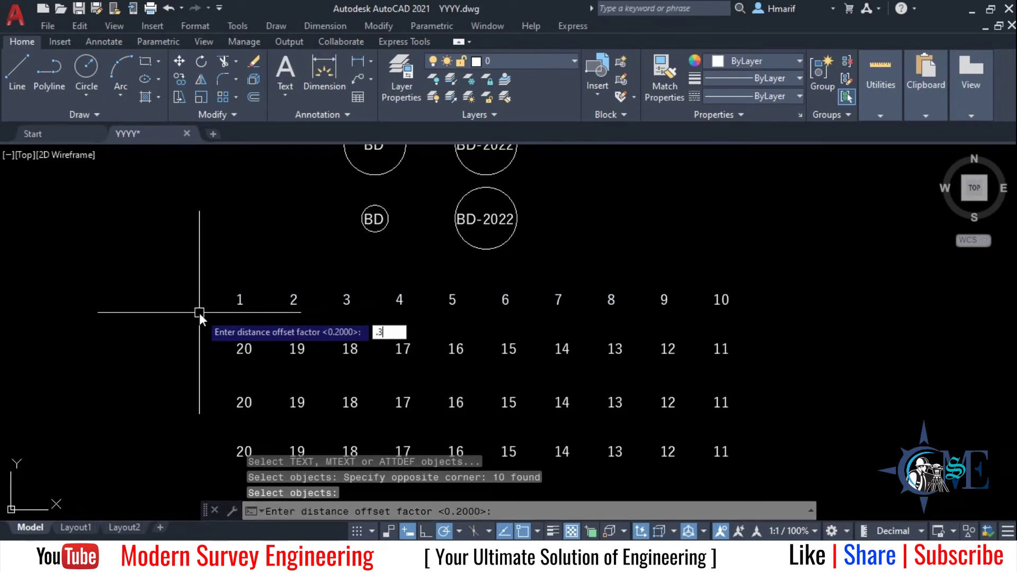
pyautogui.press('Return')
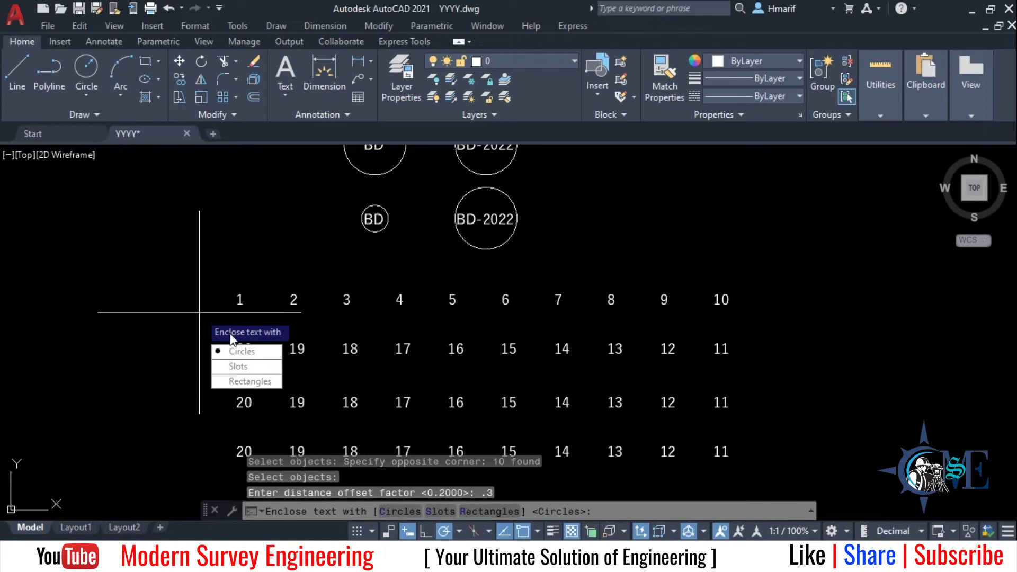
pyautogui.click(251, 352)
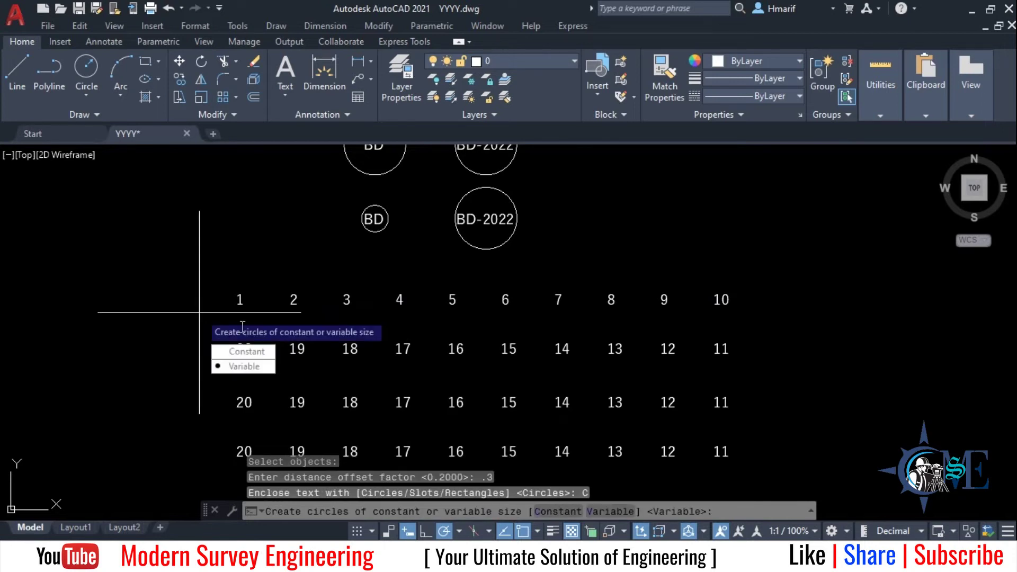
pyautogui.click(245, 353)
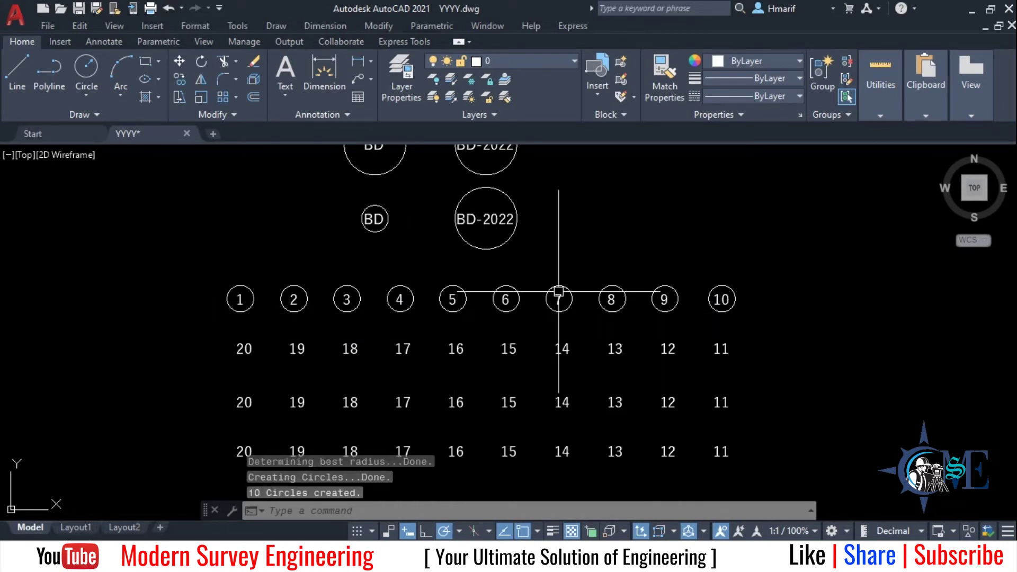
pyautogui.scroll(2, 527, 345)
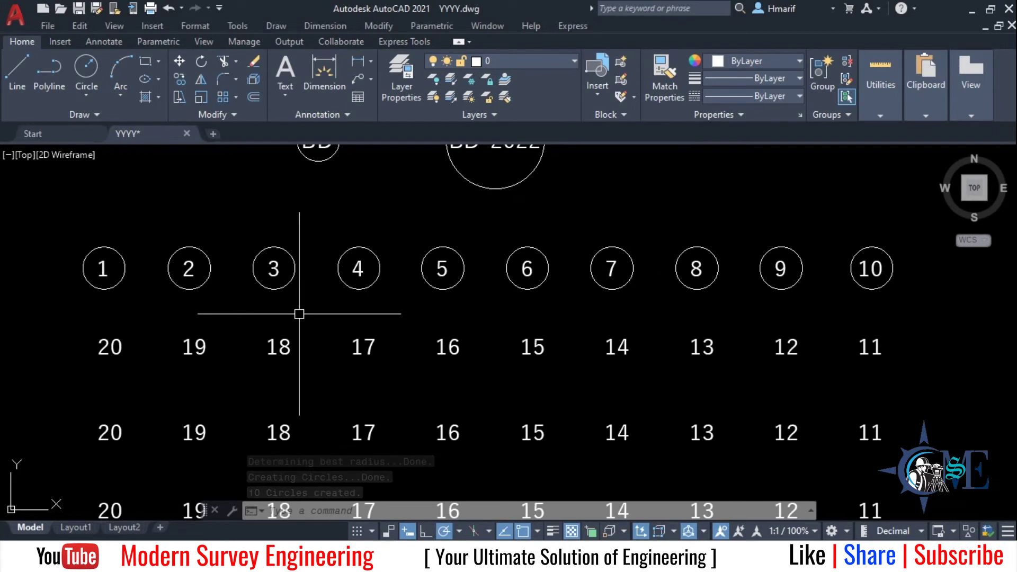
pyautogui.scroll(-2, 364, 342)
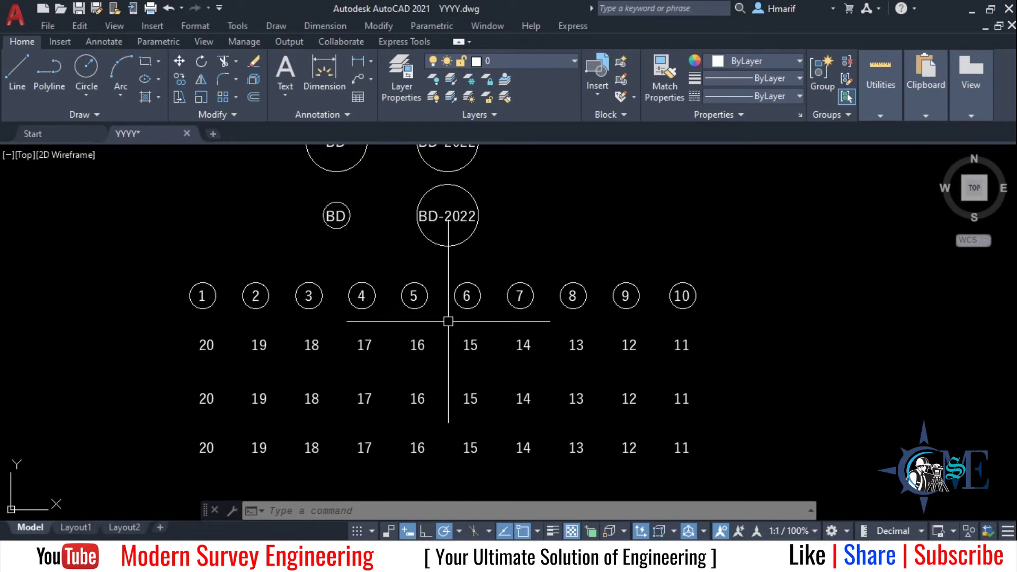
# Run TCIRCLE on the second row, 20–11, keeping the default 0.3 offset factor.
pyautogui.write('tc')
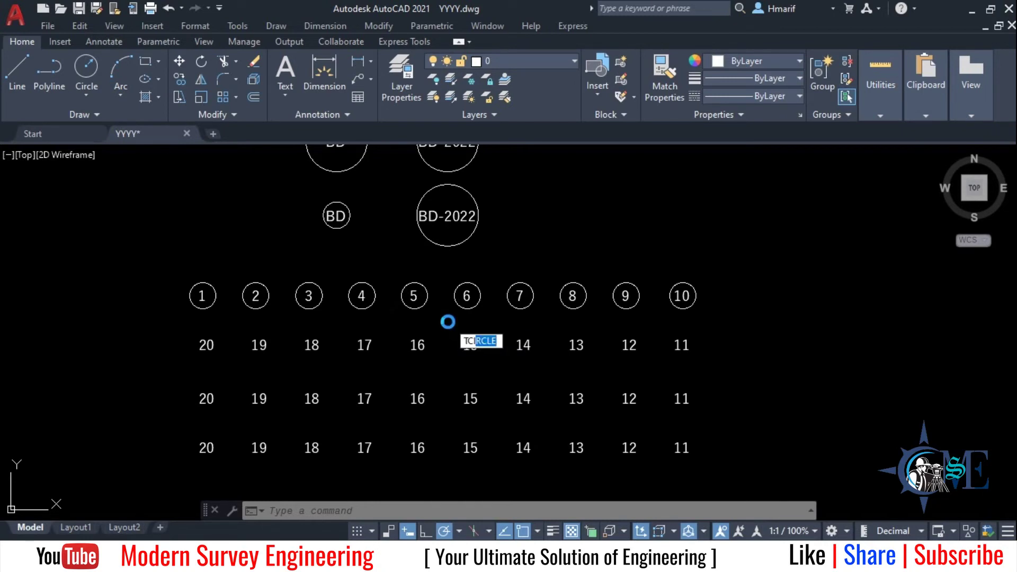
pyautogui.press('Return')
pyautogui.click(723, 325)
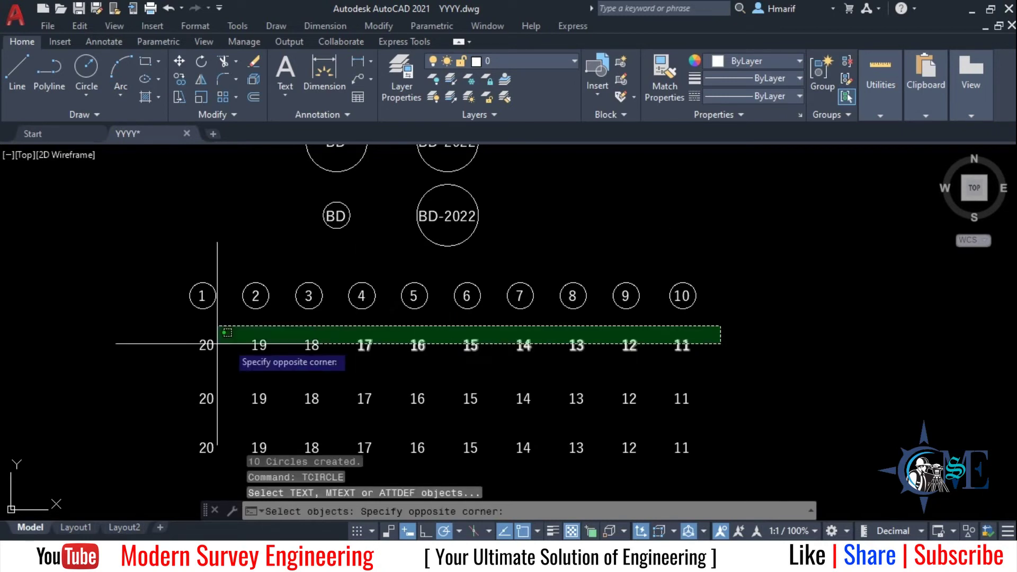
pyautogui.click(169, 355)
pyautogui.press('Return')
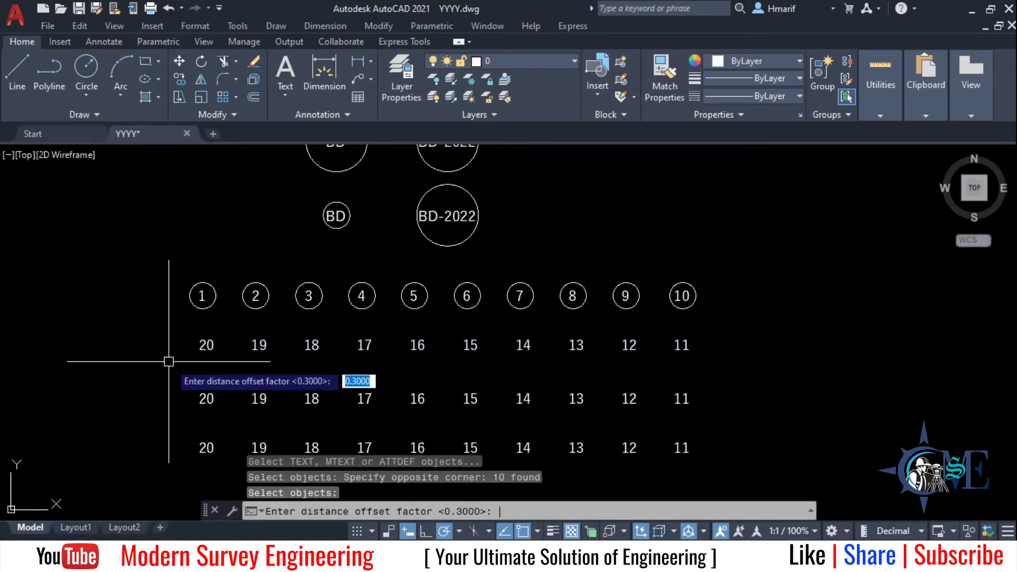
pyautogui.press('Return')
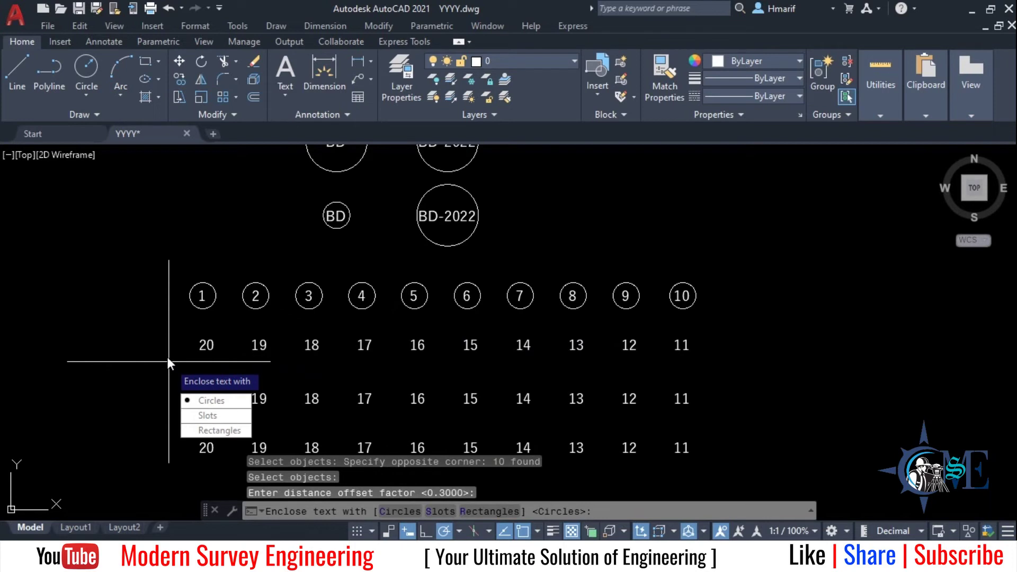
# Choose Slots as the shape, with Constant size and Both dimensions fixed.
pyautogui.write('S')
pyautogui.press('Return')
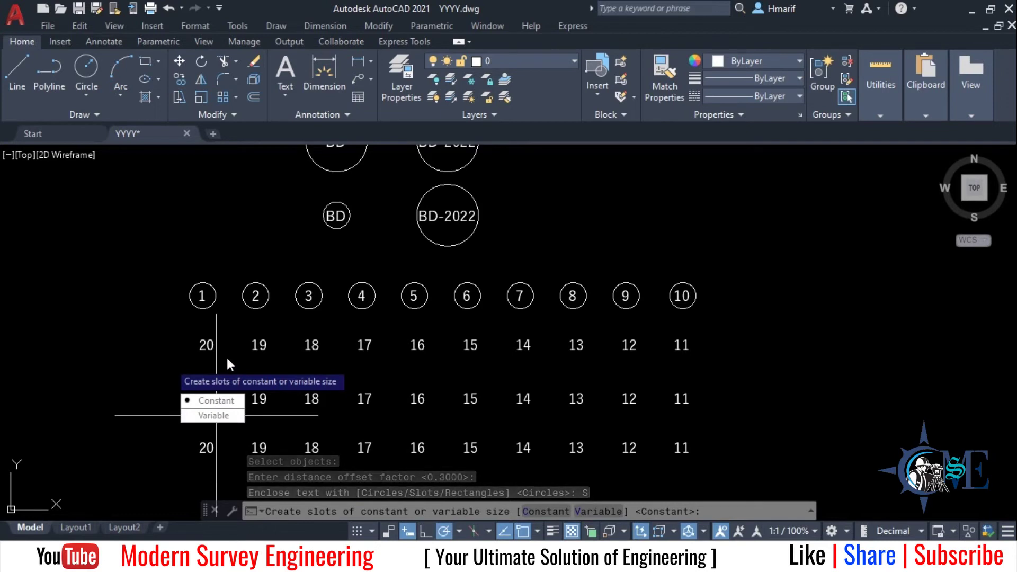
pyautogui.moveTo(363, 249); pyautogui.dragTo(372, 294, button='middle')
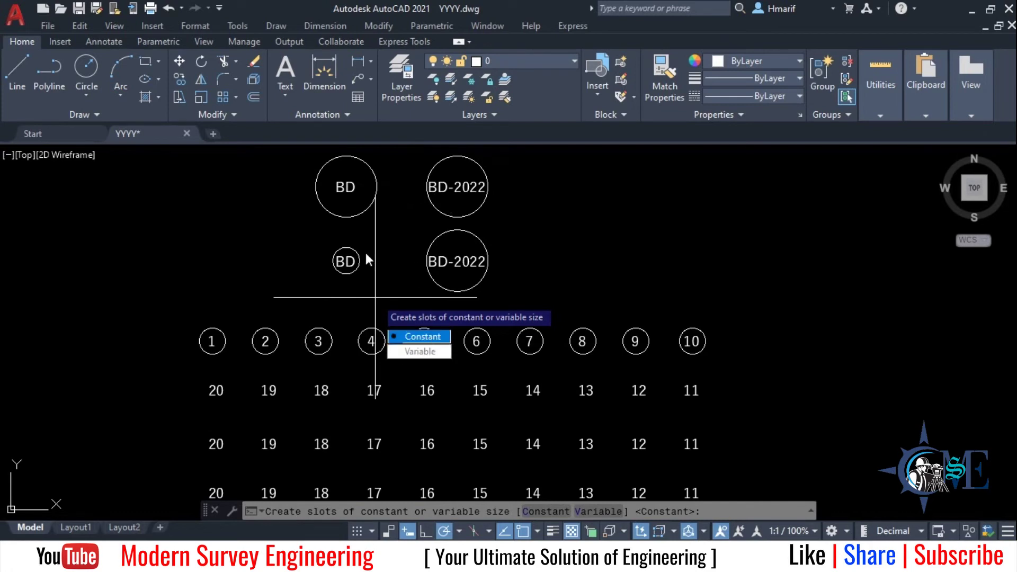
pyautogui.click(420, 337)
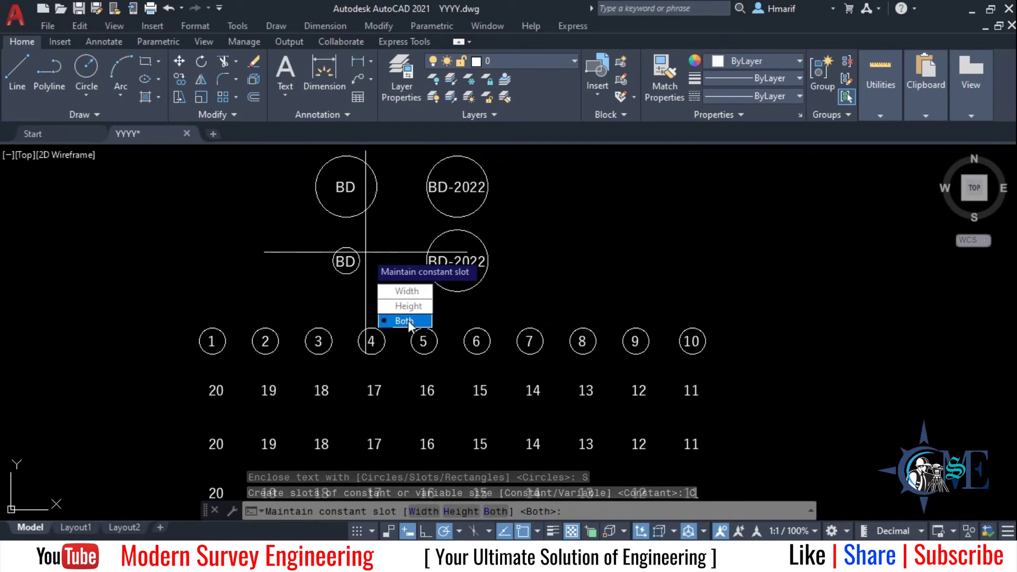
pyautogui.click(403, 322)
pyautogui.scroll(2, 297, 408)
pyautogui.scroll(1, 263, 350)
pyautogui.scroll(-2, 263, 350)
pyautogui.moveTo(302, 336); pyautogui.dragTo(228, 347, button='middle')
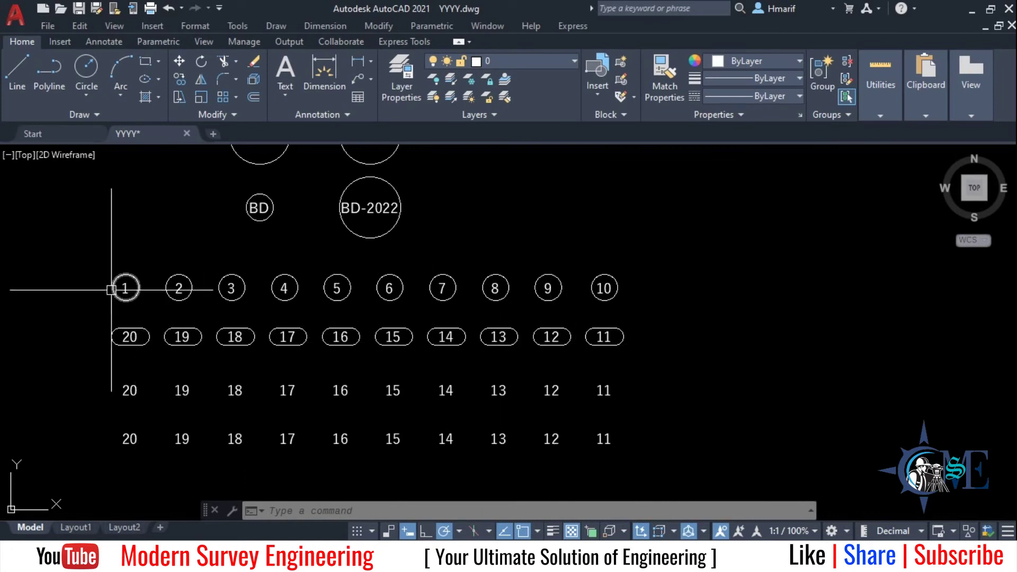
pyautogui.moveTo(338, 337); pyautogui.dragTo(411, 310, button='middle')
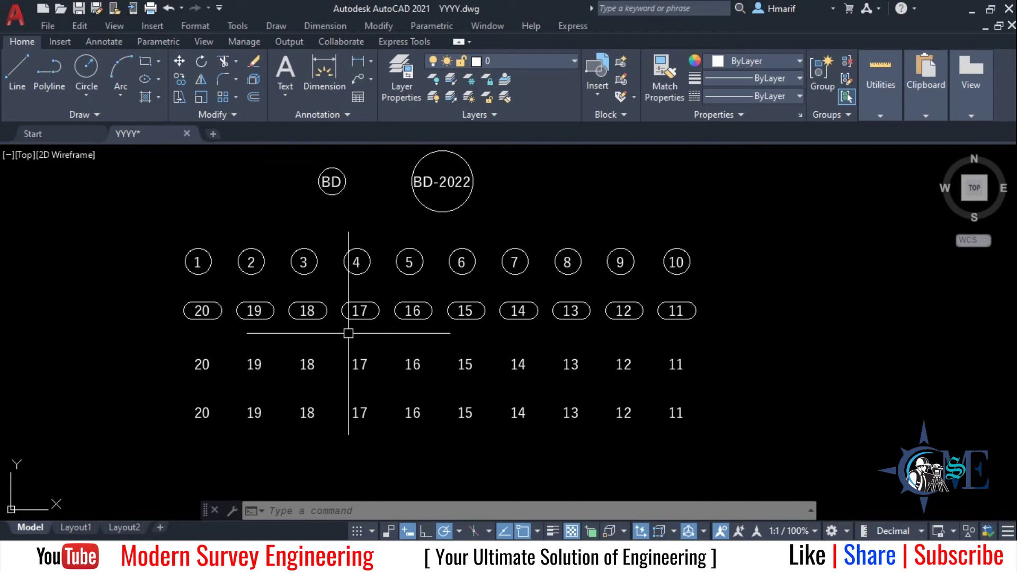
# Run TCIRCLE on the third row, 20–11, with a 0.5 offset factor.
pyautogui.write('tcircle')
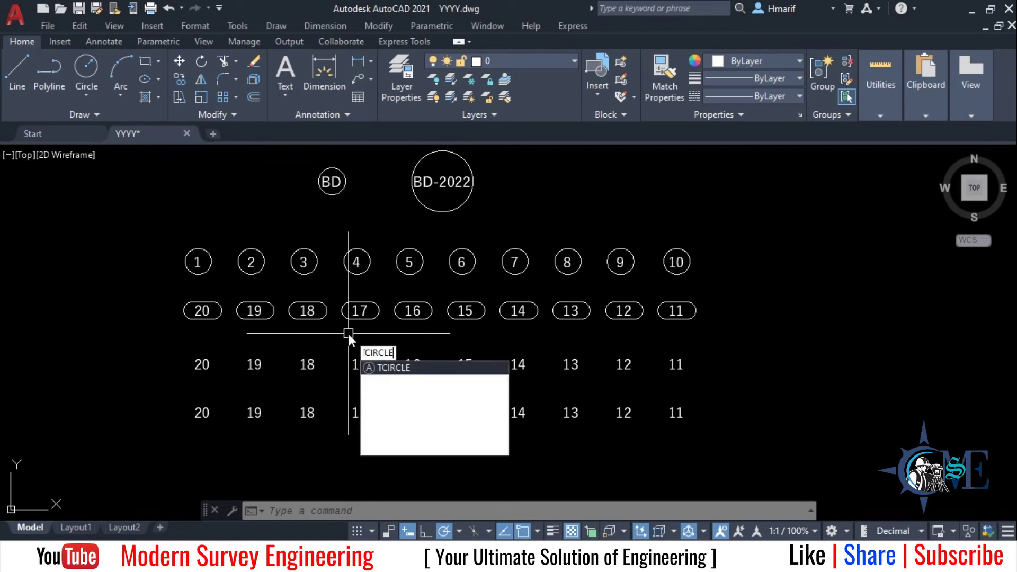
pyautogui.press('Return')
pyautogui.click(696, 342)
pyautogui.click(199, 380)
pyautogui.press('Return')
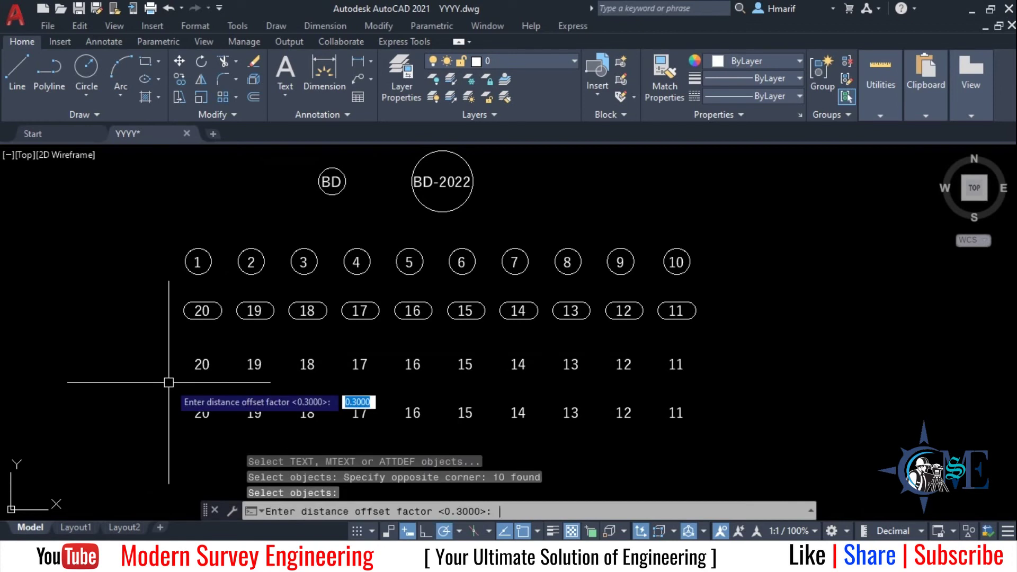
pyautogui.write('.5')
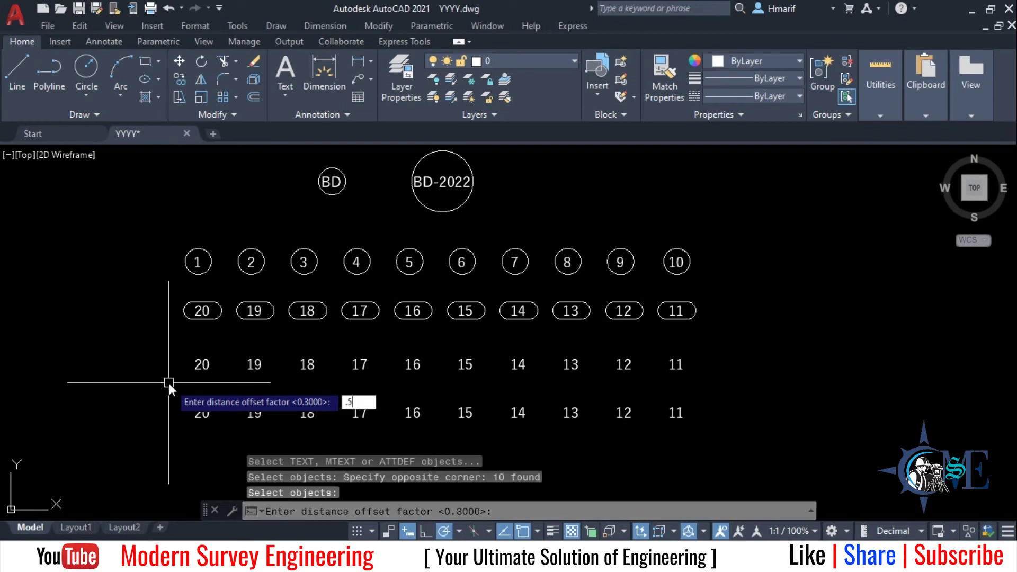
pyautogui.press('Return')
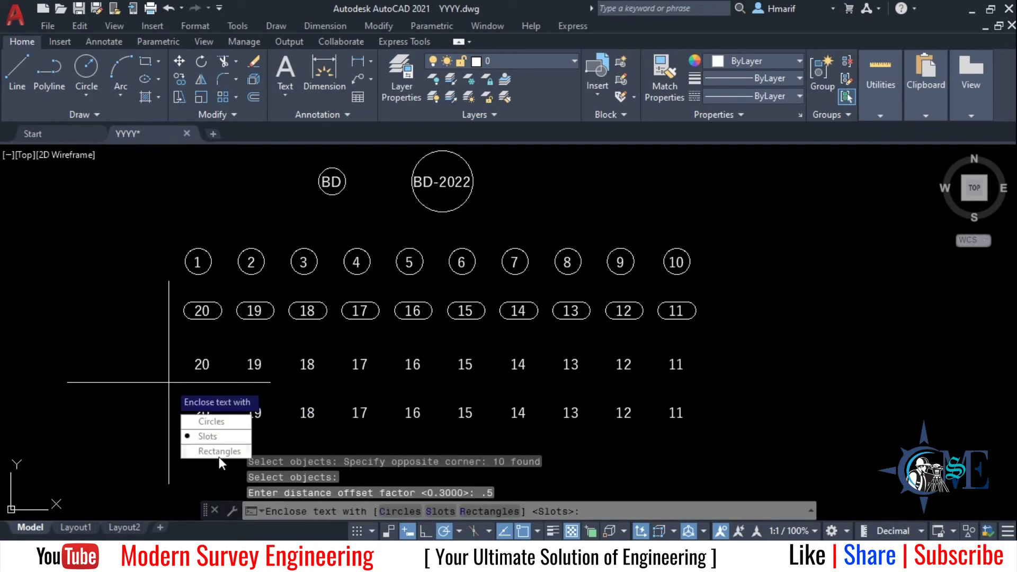
# Choose Rectangles as the shape, with Constant size and Both dimensions fixed.
pyautogui.press('Return')
pyautogui.press('Down')
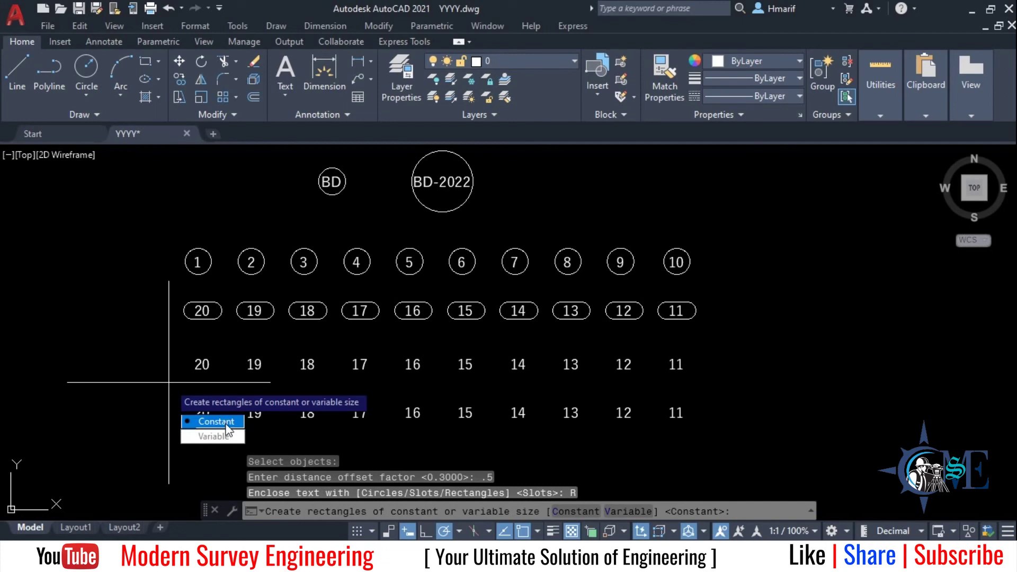
pyautogui.press('Return')
pyautogui.press('Down')
pyautogui.press('Return')
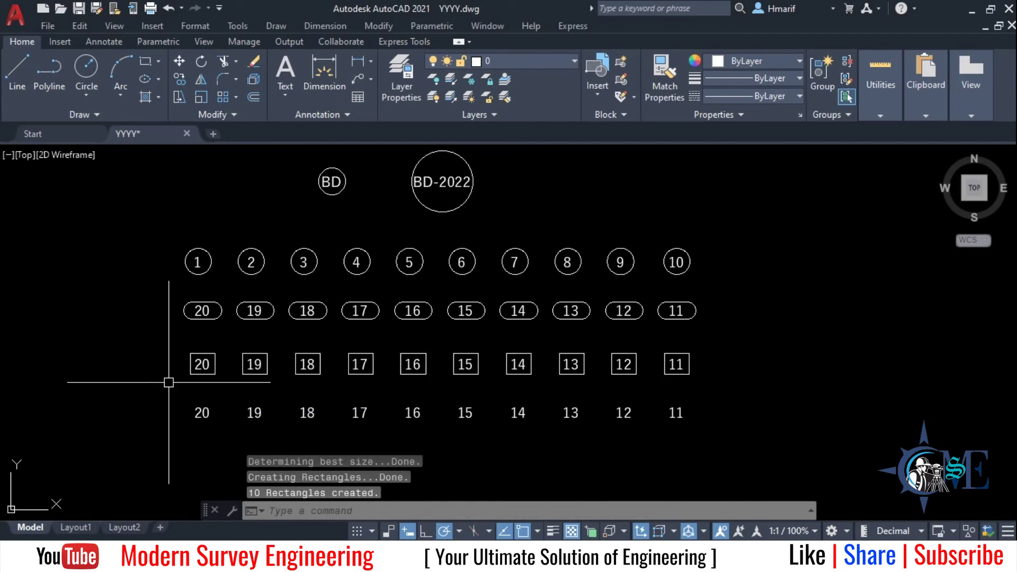
pyautogui.scroll(2, 297, 366)
pyautogui.moveTo(234, 366)
pyautogui.mouseDown(button='middle')
pyautogui.moveTo(175, 334)
pyautogui.moveTo(231, 334)
pyautogui.mouseUp(button='middle')
pyautogui.scroll(-2, 219, 359)
pyautogui.scroll(2, 132, 304)
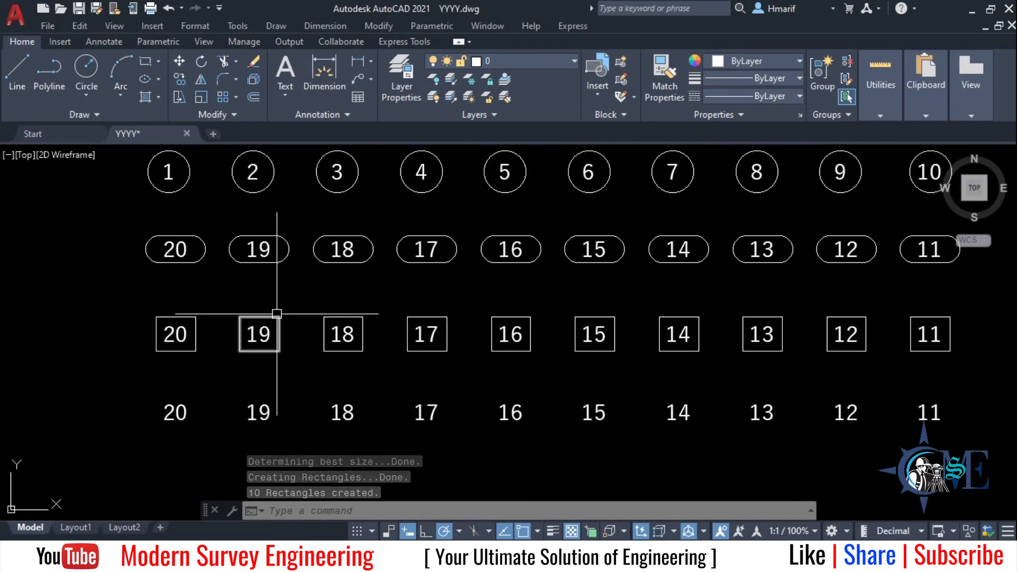
pyautogui.scroll(-2, 426, 347)
pyautogui.moveTo(447, 336); pyautogui.dragTo(461, 353, button='middle')
pyautogui.scroll(2, 478, 248)
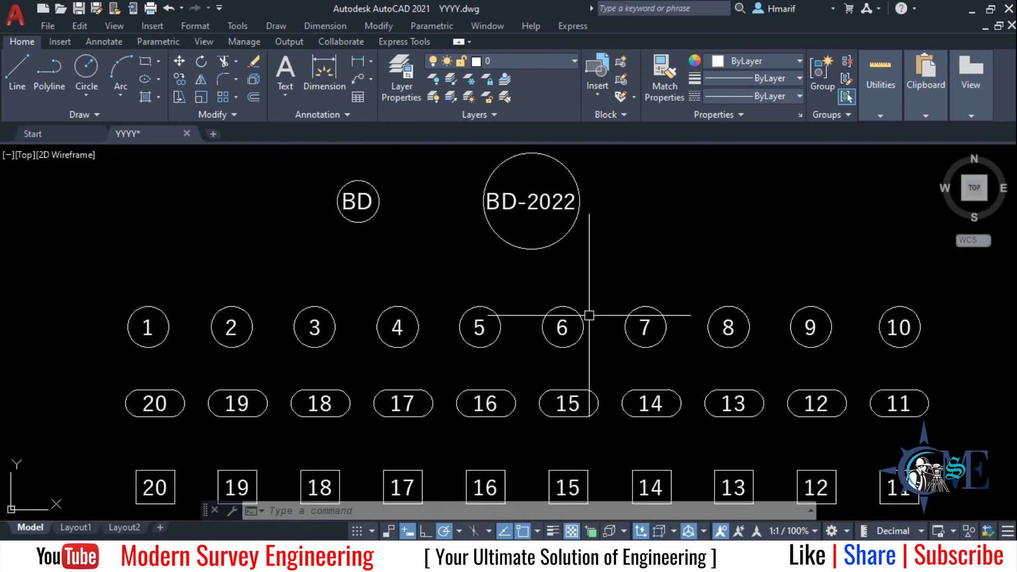